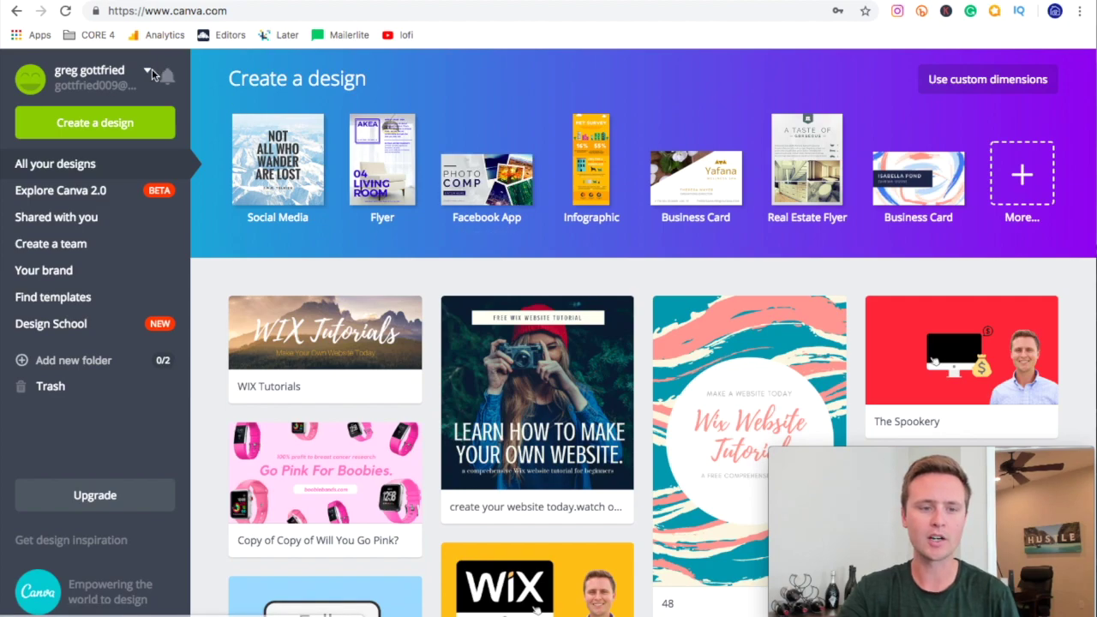
Open Canva's Create a design gallery to see all design types
left_click(81, 124)
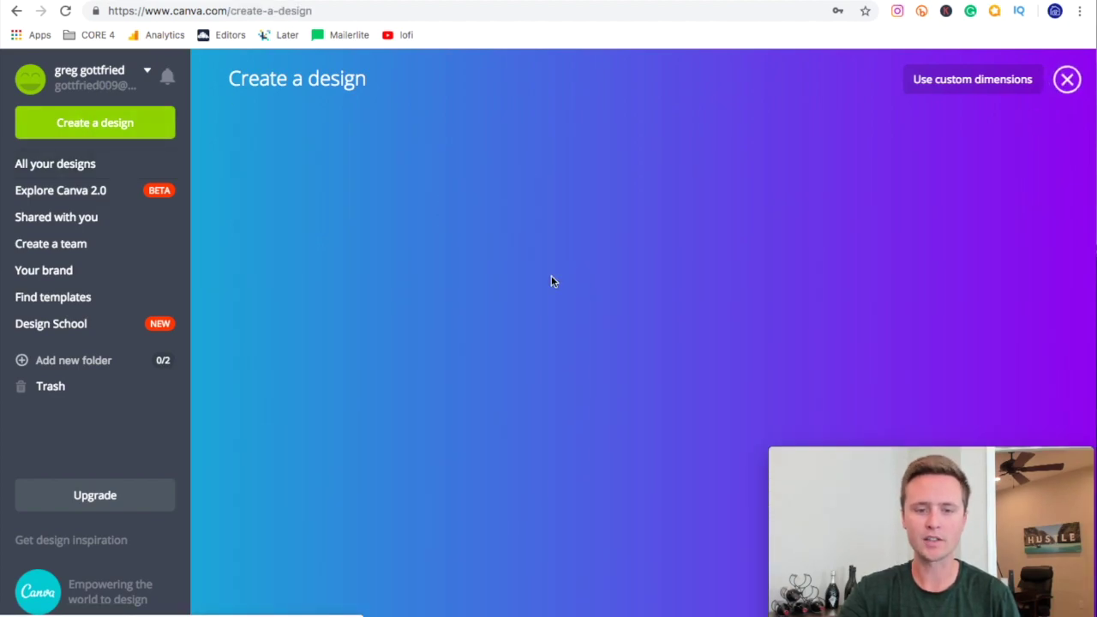
Start a new blank Logo design from the Marketing Materials section
scroll(743, 291, "down", 1)
scroll(744, 292, "down", 6)
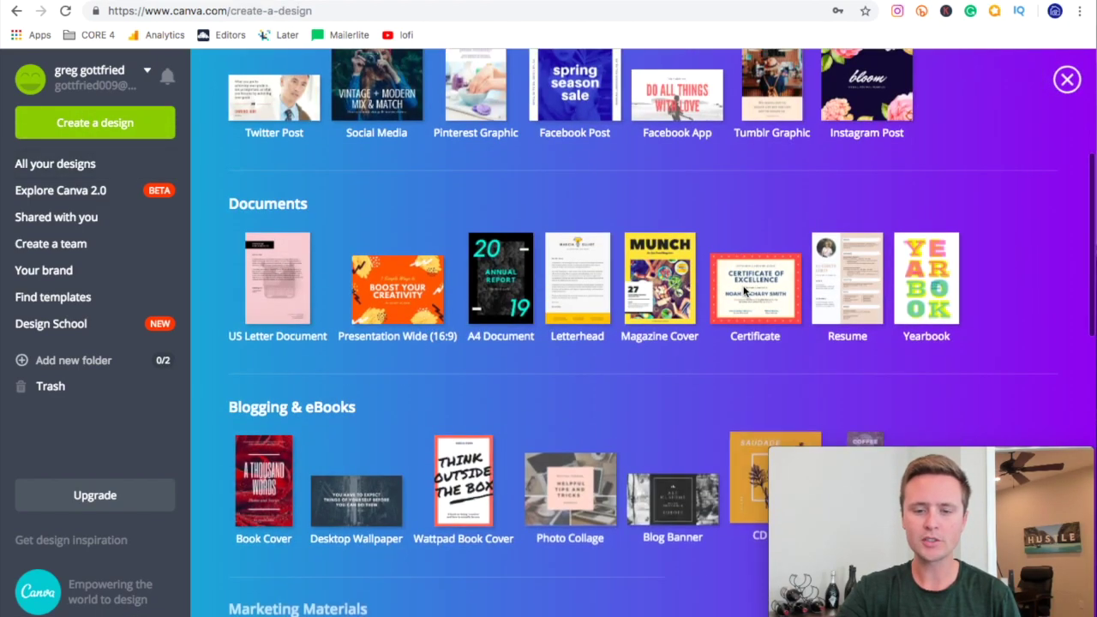
scroll(745, 293, "down", 4)
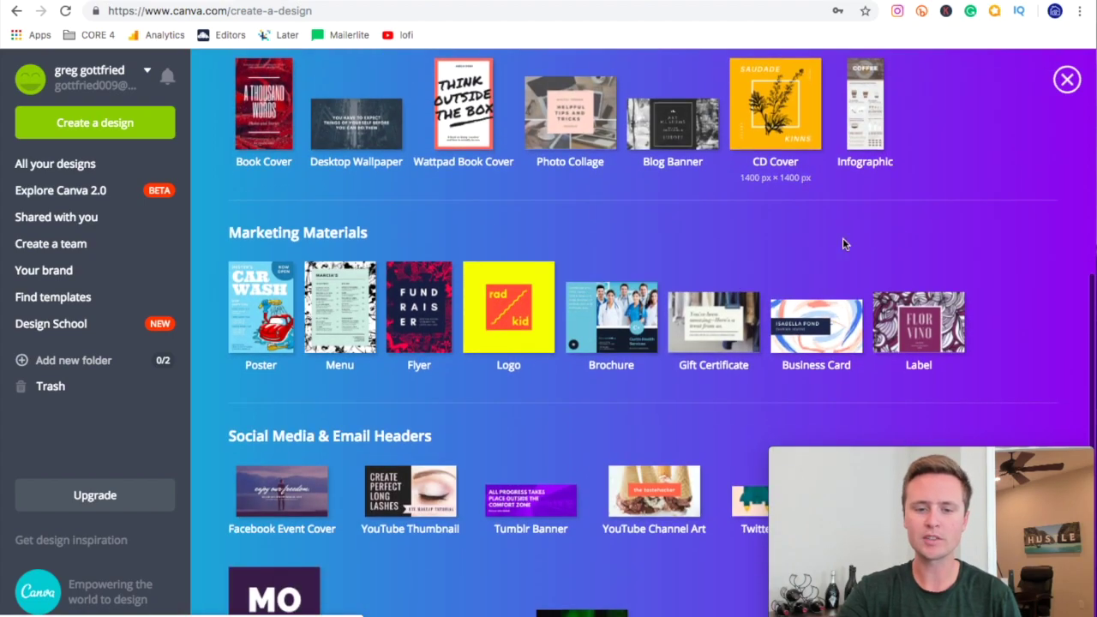
left_click(510, 174)
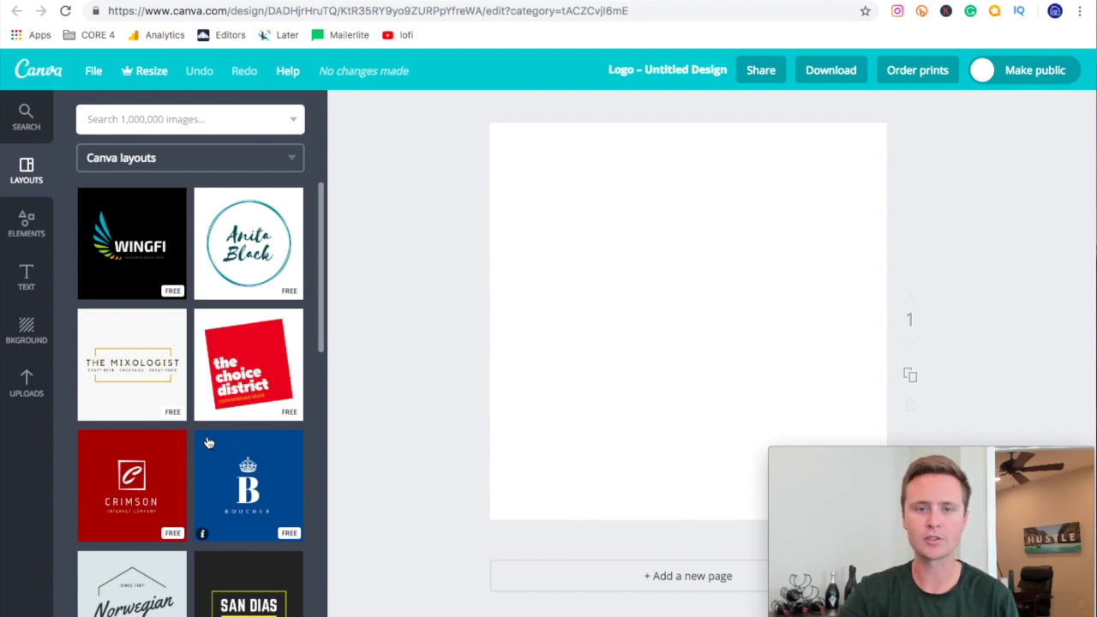
Apply the free dark San Dias Manufacturing layout to the blank logo canvas
scroll(243, 362, "down", 2)
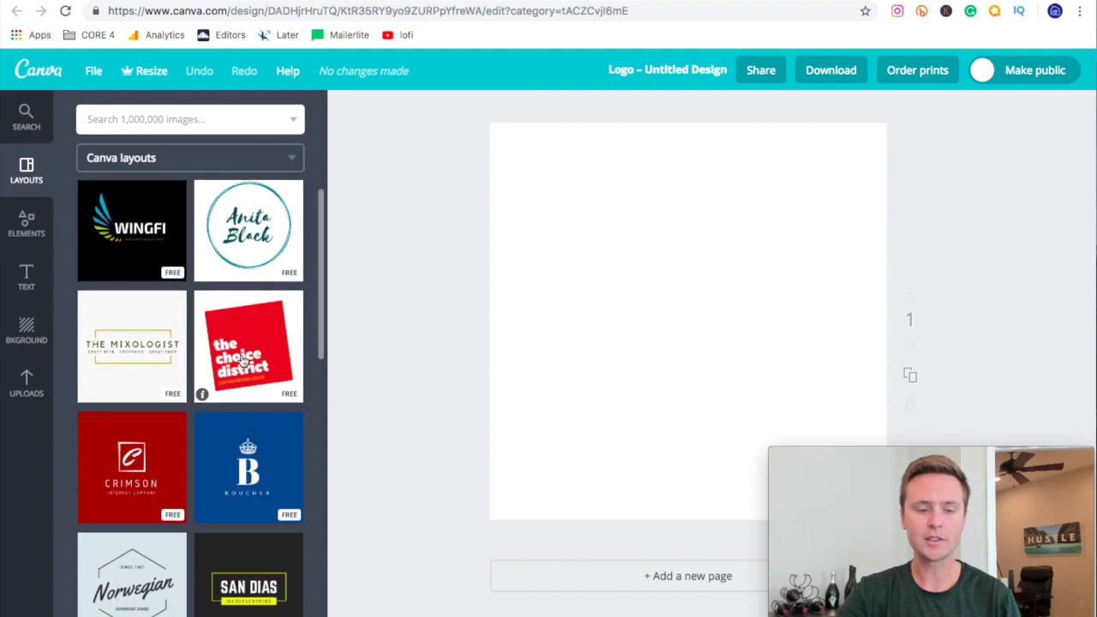
scroll(243, 362, "down", 10)
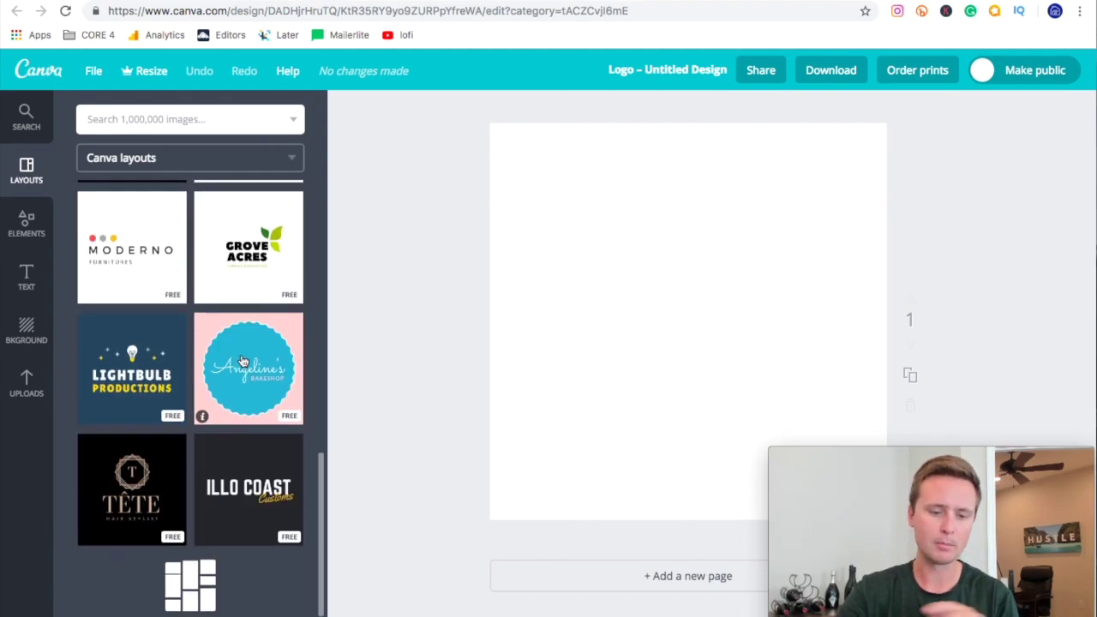
scroll(243, 361, "down", 3)
scroll(259, 427, "down", 5)
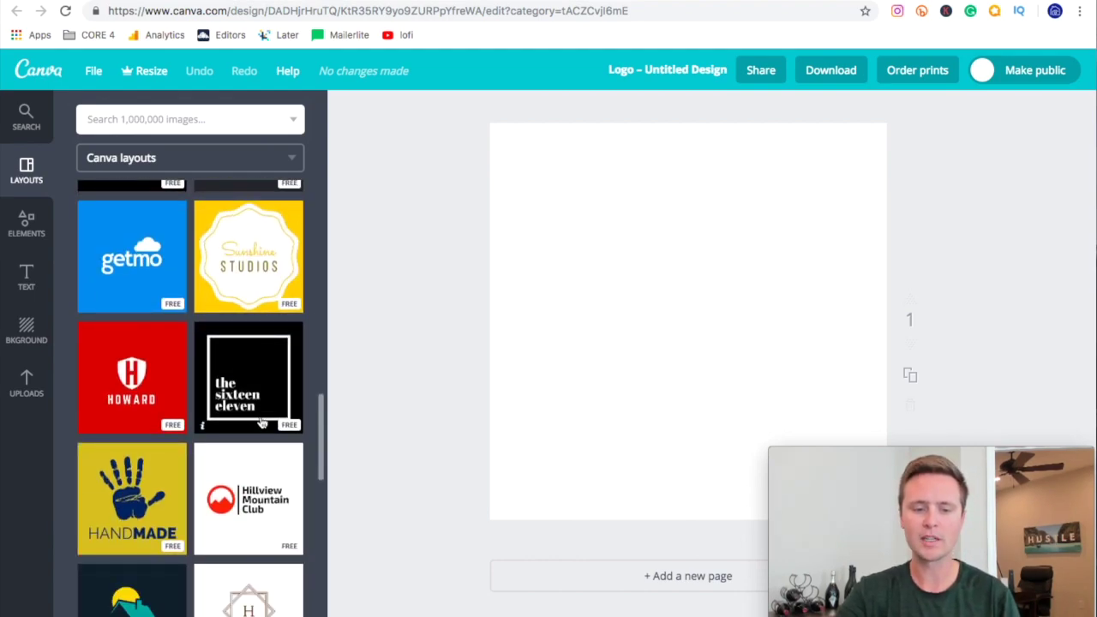
scroll(263, 410, "down", 6)
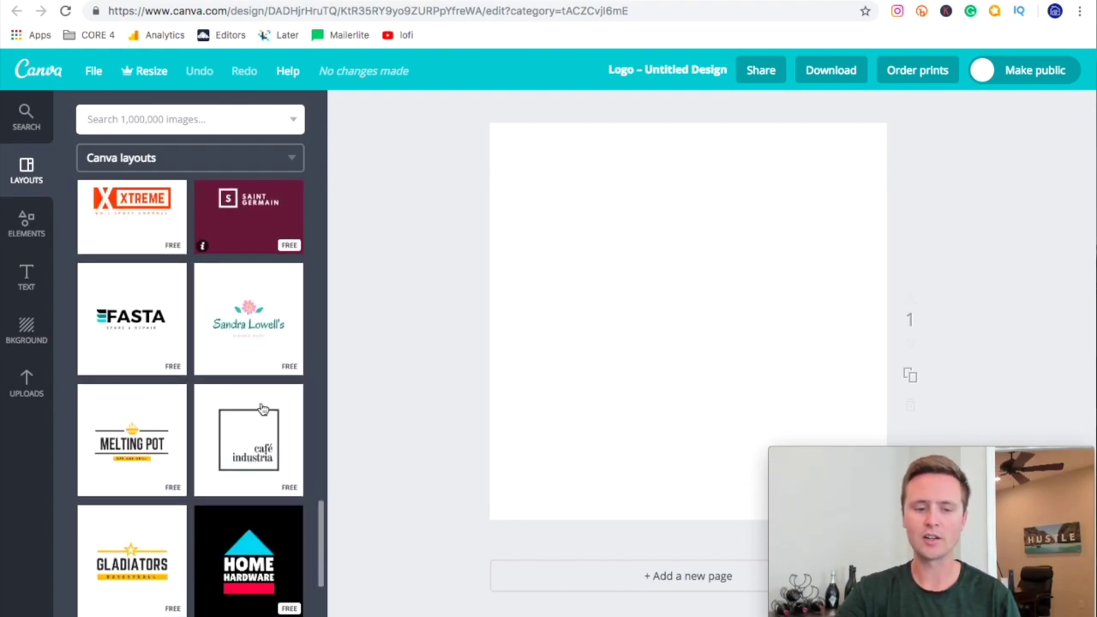
scroll(263, 410, "down", 2)
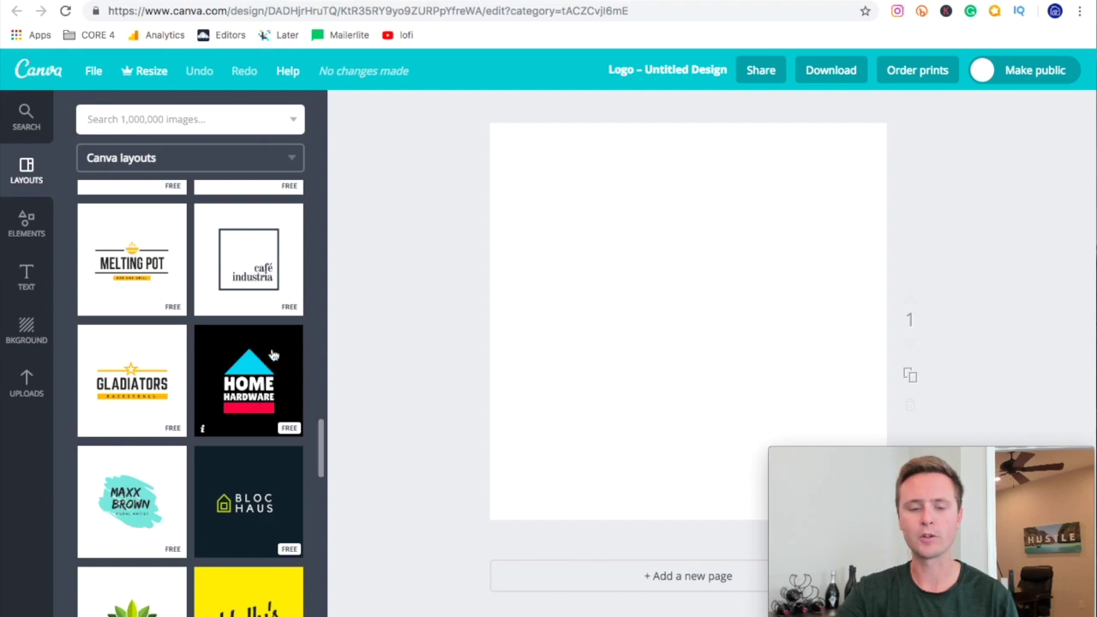
scroll(263, 480, "up", 10)
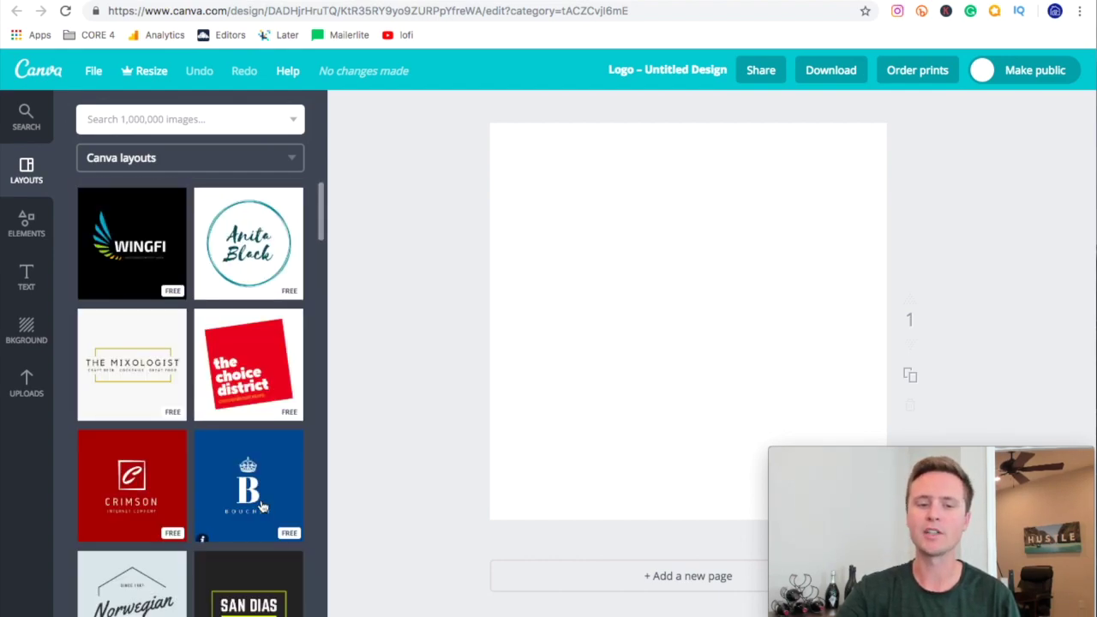
scroll(249, 264, "down", 1)
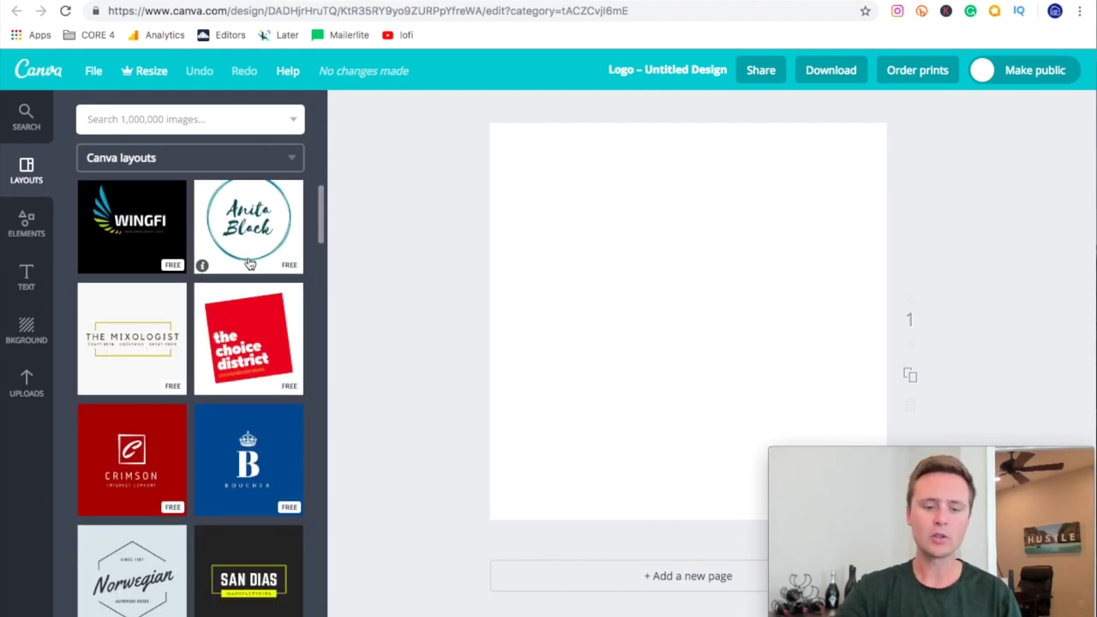
scroll(197, 363, "down", 2)
scroll(191, 367, "down", 2)
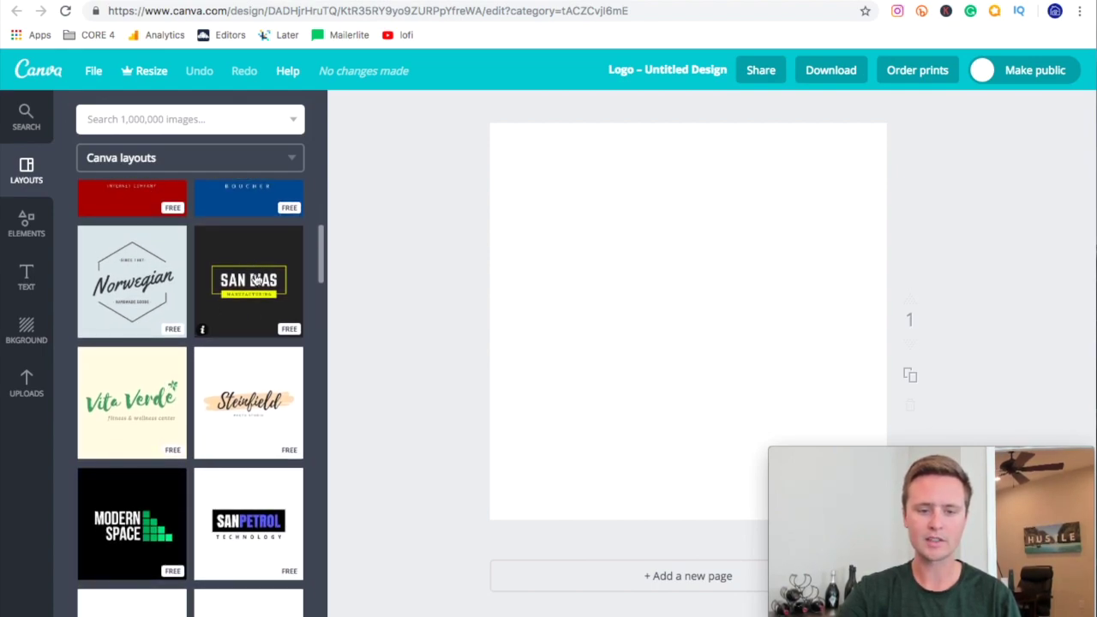
left_click(255, 280)
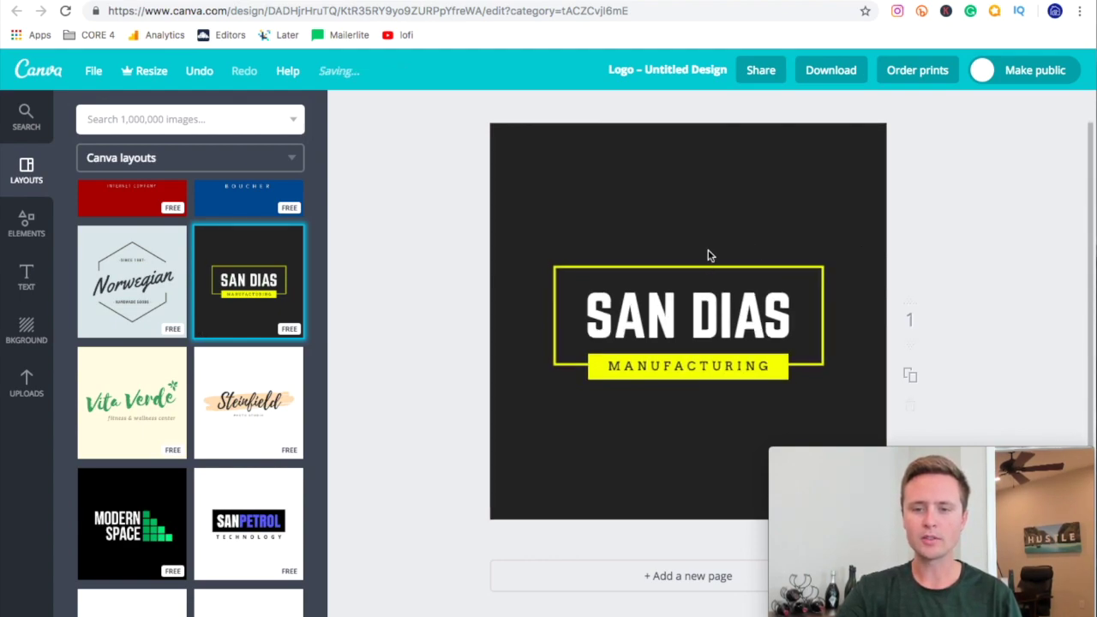
Change the SAN DIAS headline by replacing DIAS so it reads the new first name
left_click(702, 316)
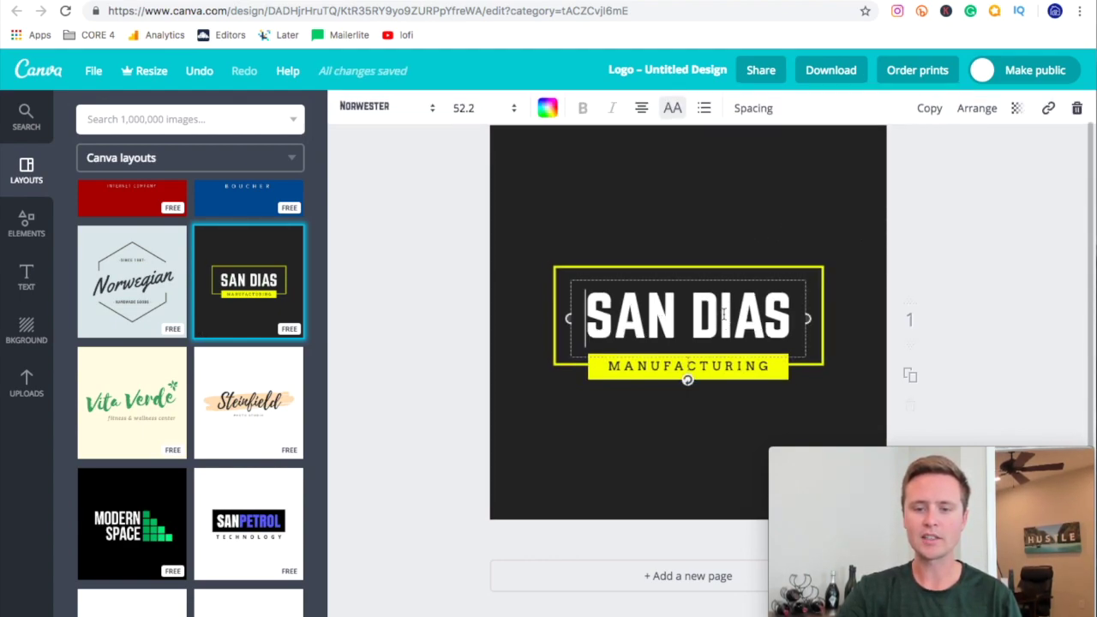
double_click(731, 315)
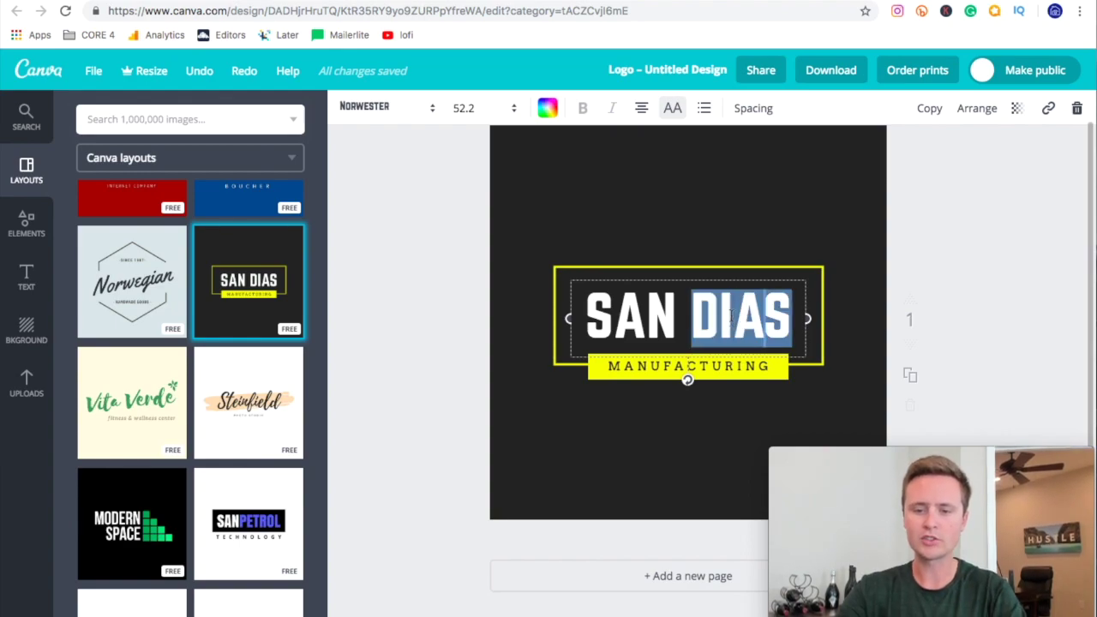
triple_click(731, 316)
key("Right")
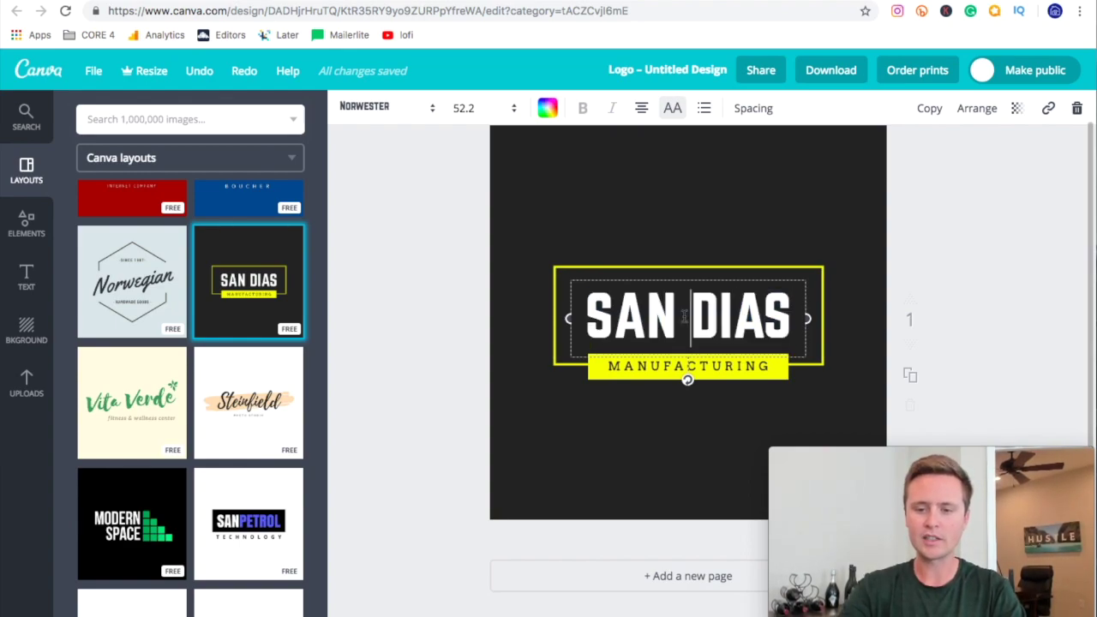
key("BackSpace")
key("BackSpace")
key("BackSpace")
key("BackSpace")
key("BackSpace")
type("DRA")
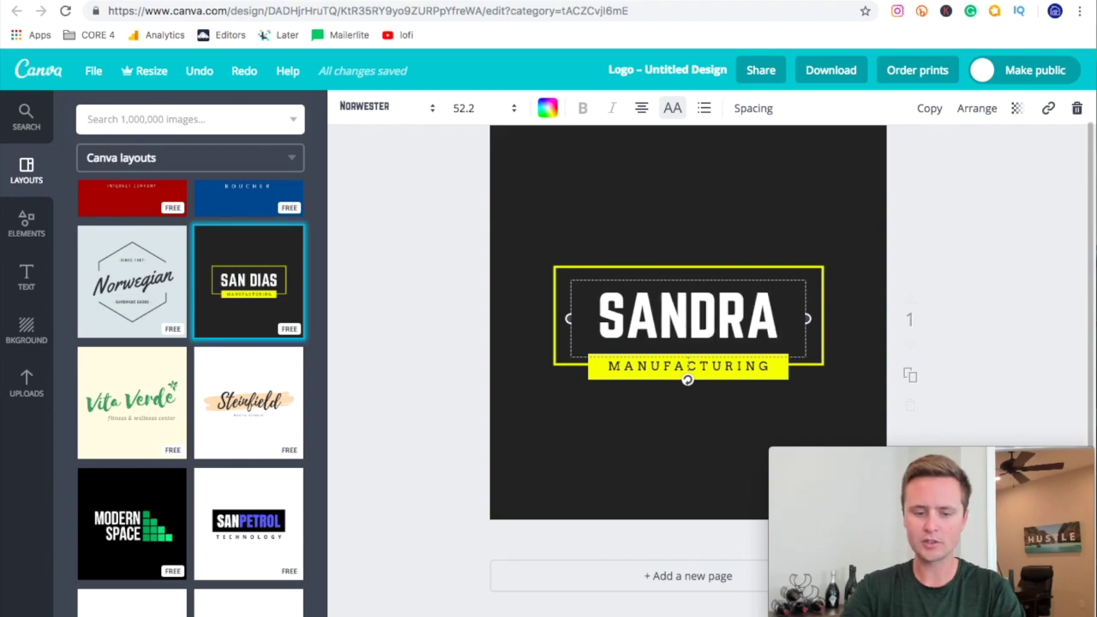
key("Escape")
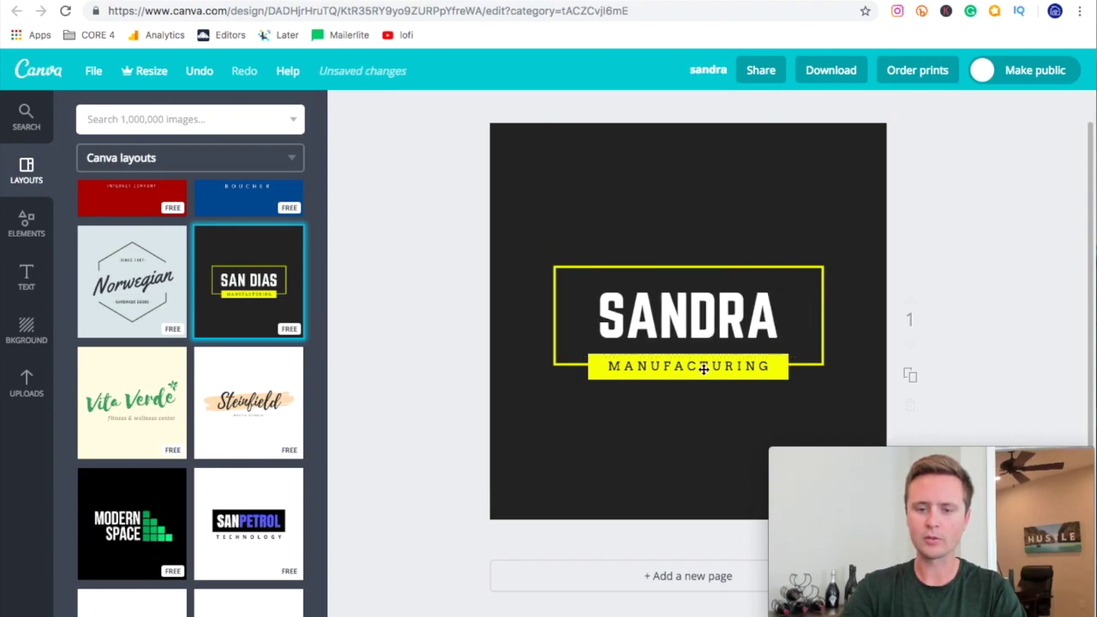
Replace MANUFACTURING with PHOTOGRAPHY under the headline
double_click(703, 367)
type("PHOTOGRAPHY")
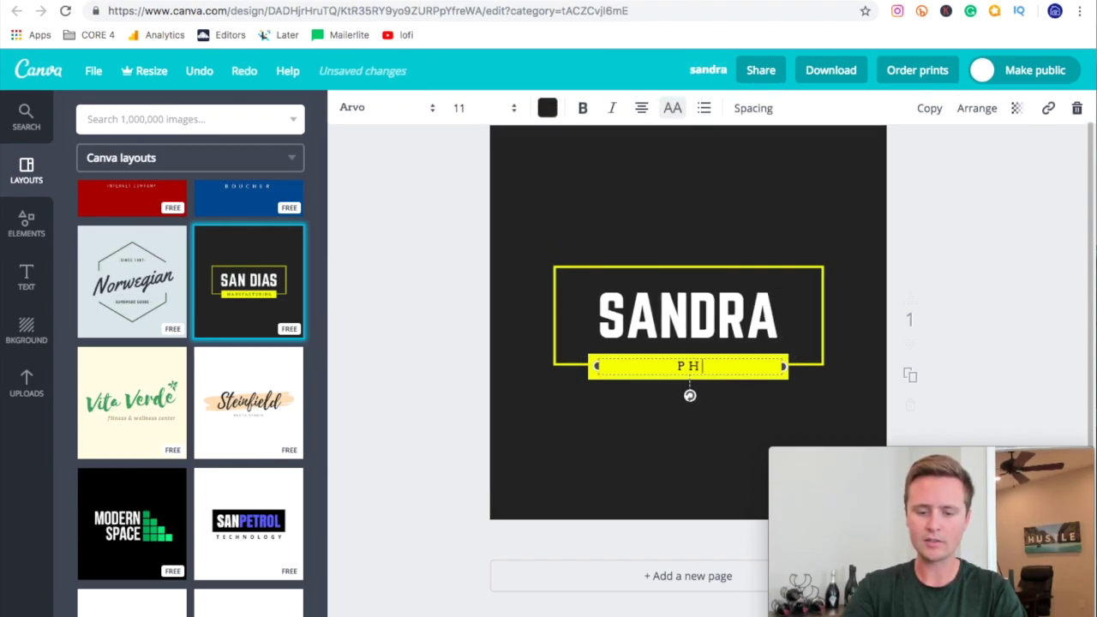
left_click(993, 360)
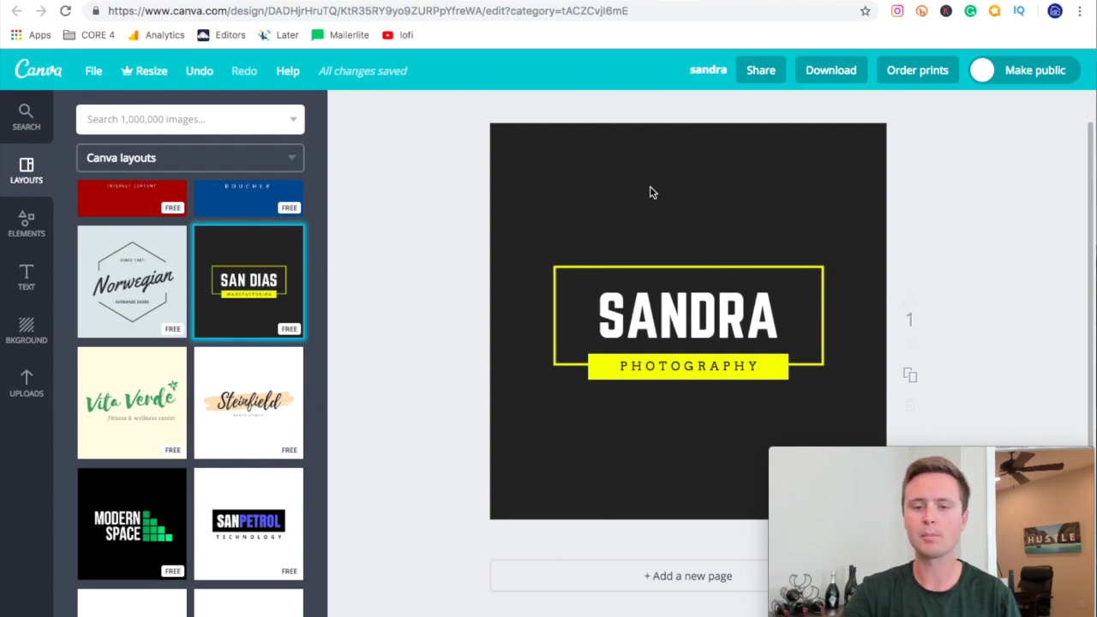
left_click(676, 320)
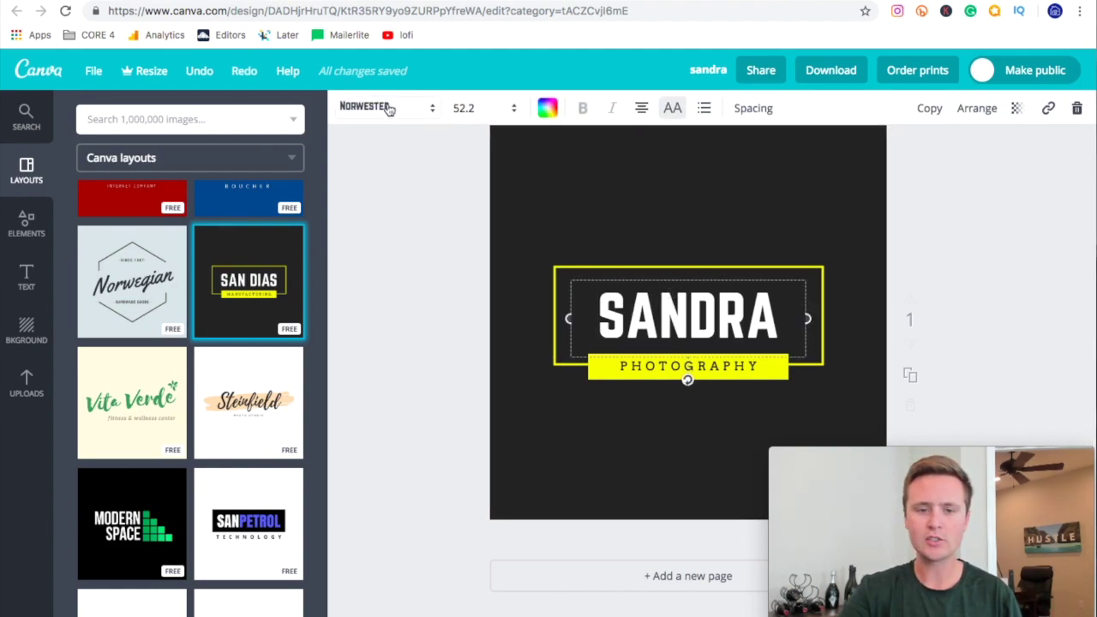
Make the headline text black and the logo background white
left_click(547, 108)
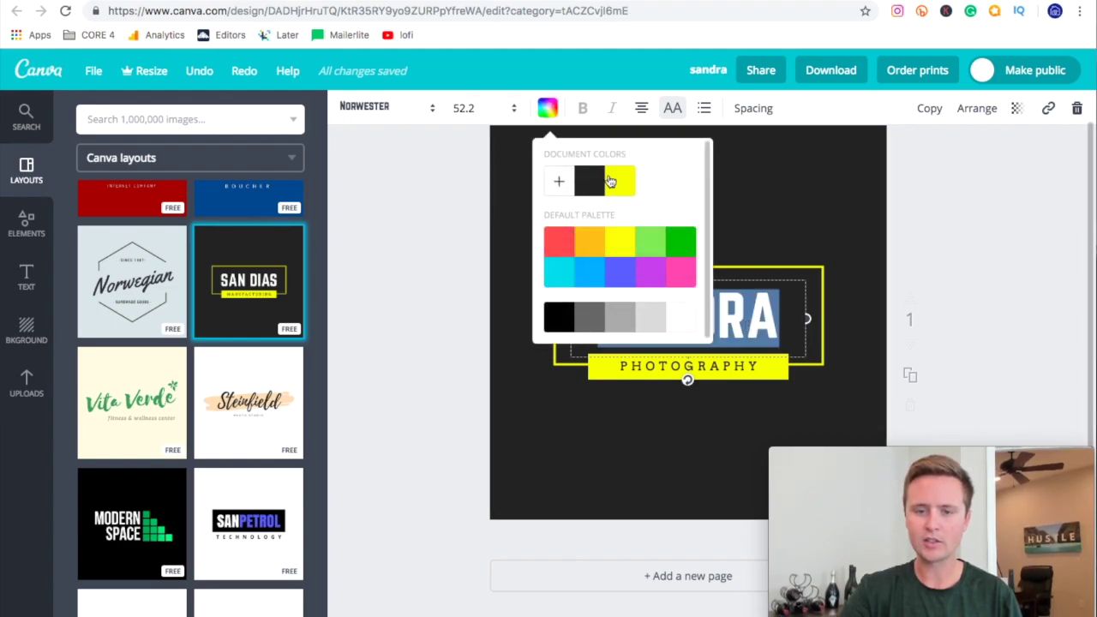
left_click(590, 181)
left_click(789, 230)
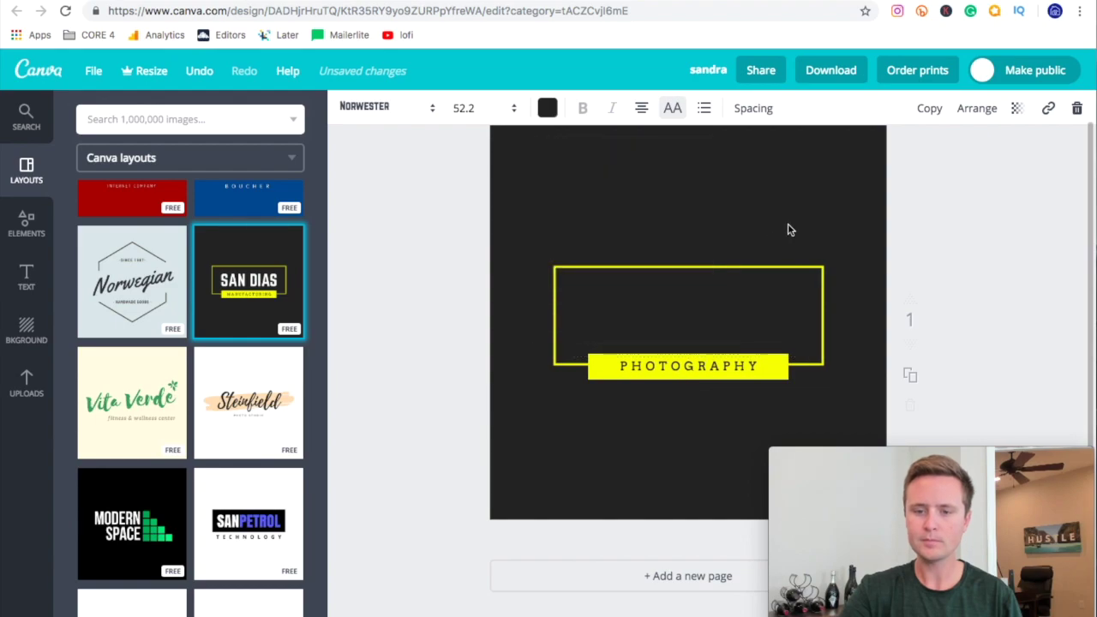
left_click(522, 170)
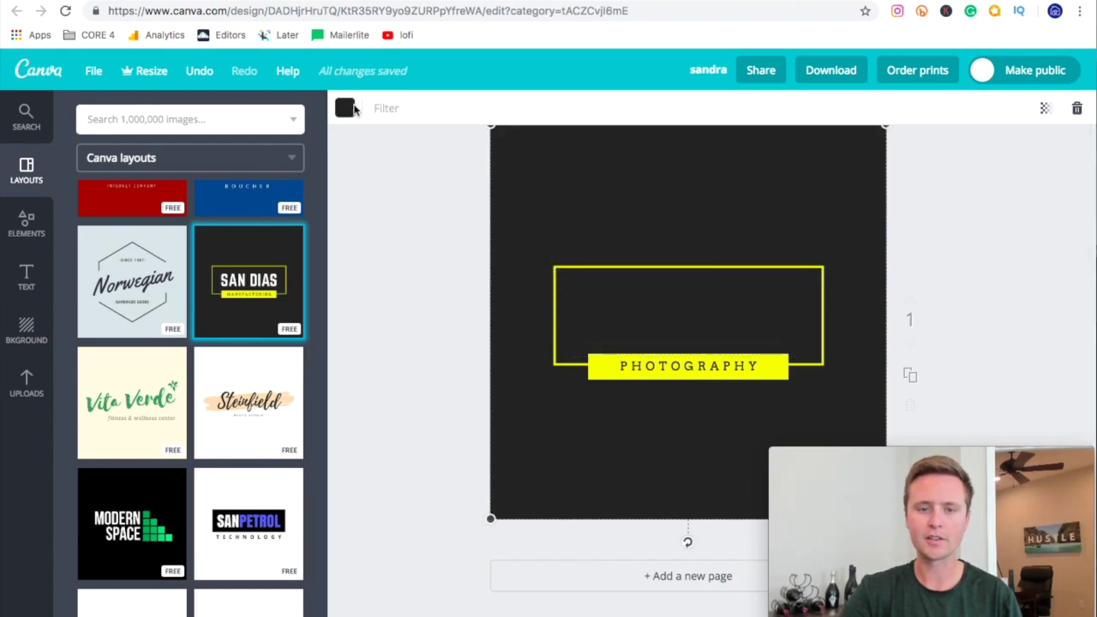
left_click(347, 108)
left_click(478, 318)
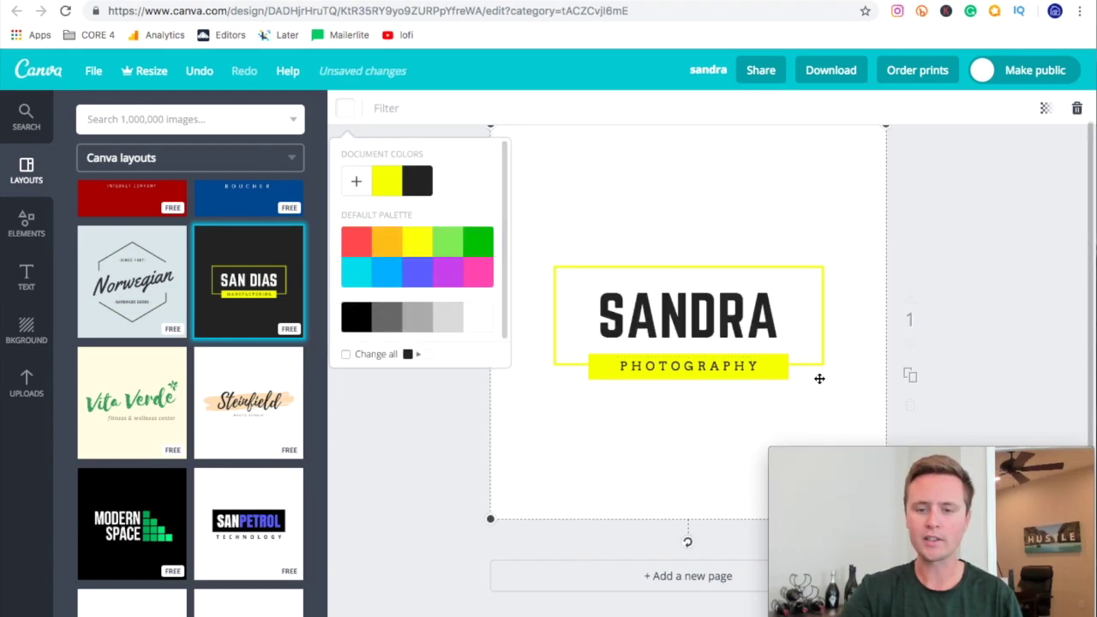
Recolour the PHOTOGRAPHY banner and the frame around the headline light blue
left_click(784, 370)
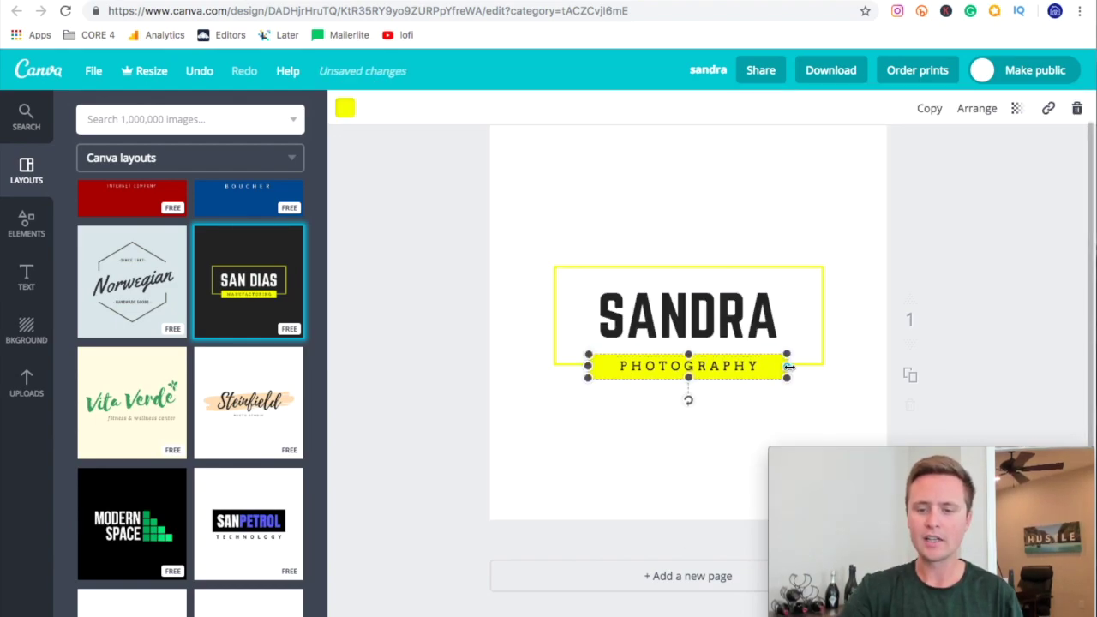
left_click(345, 108)
left_click(417, 273)
left_click(388, 286)
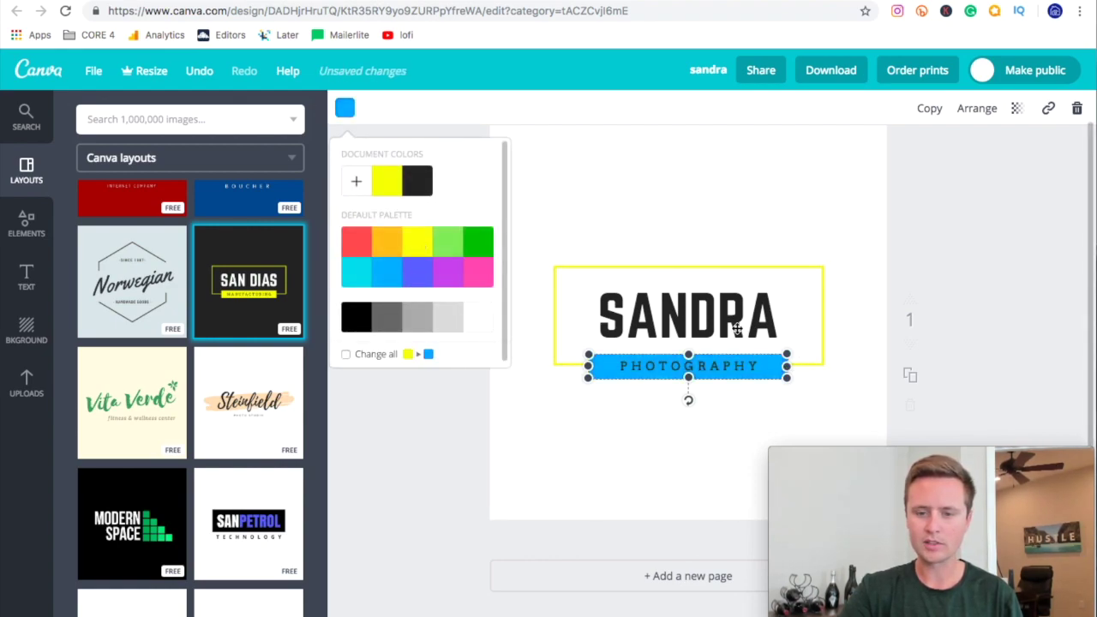
left_click(821, 288)
left_click(345, 108)
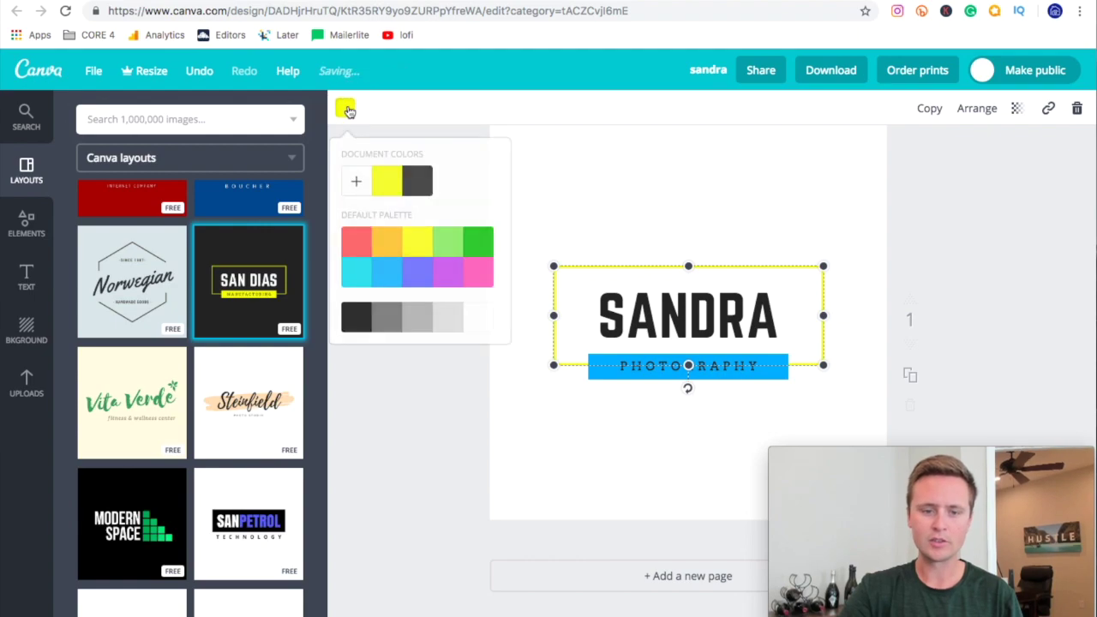
left_click(386, 271)
left_click(980, 342)
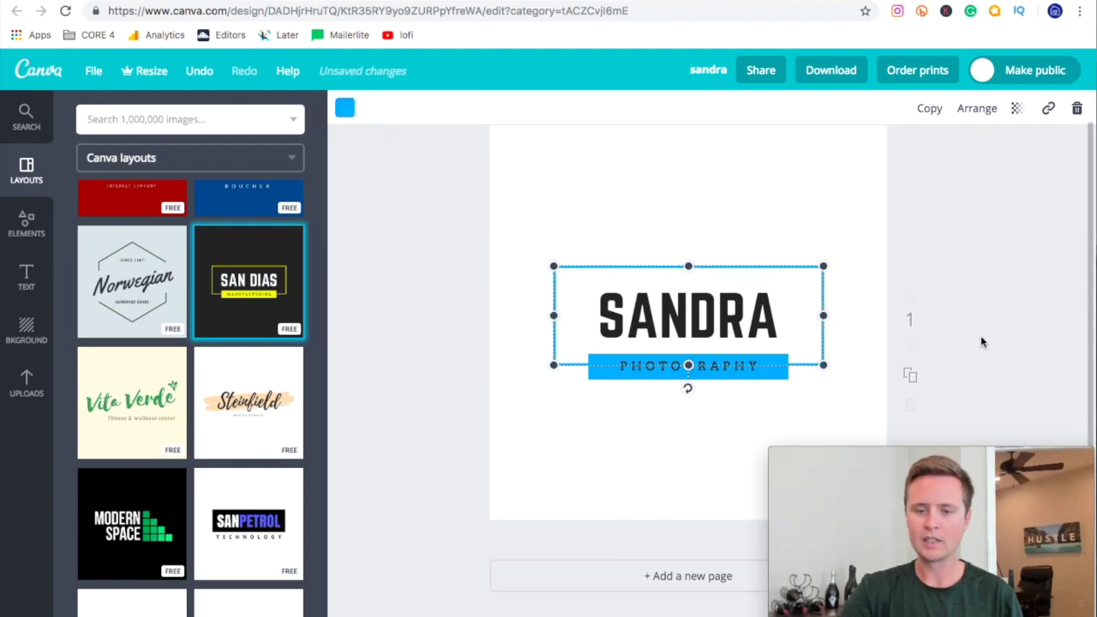
left_click(1014, 329)
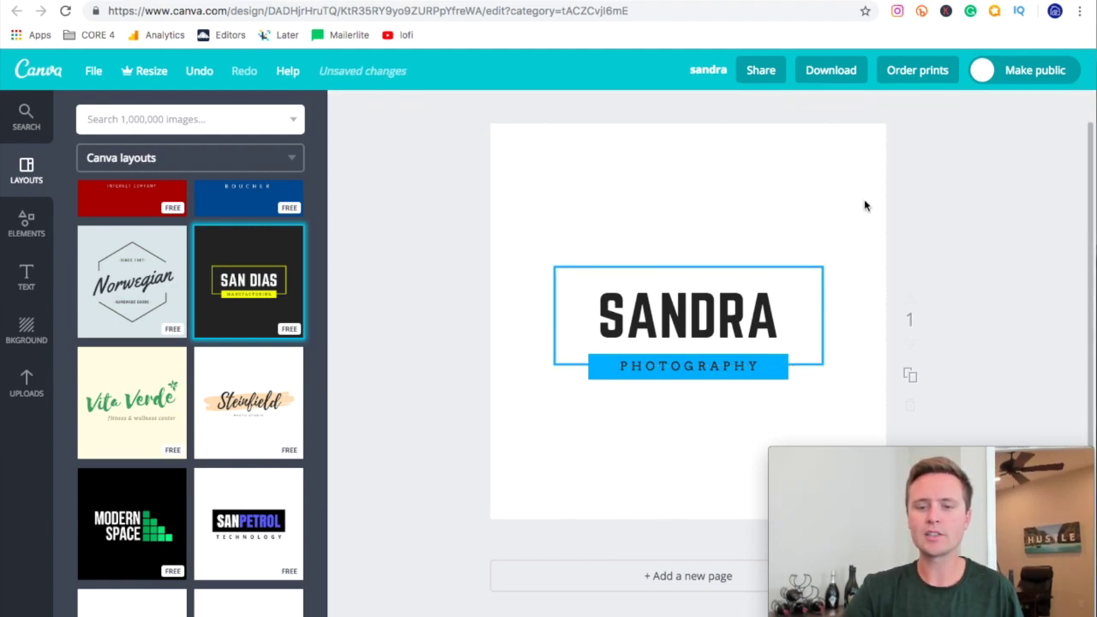
left_click(831, 72)
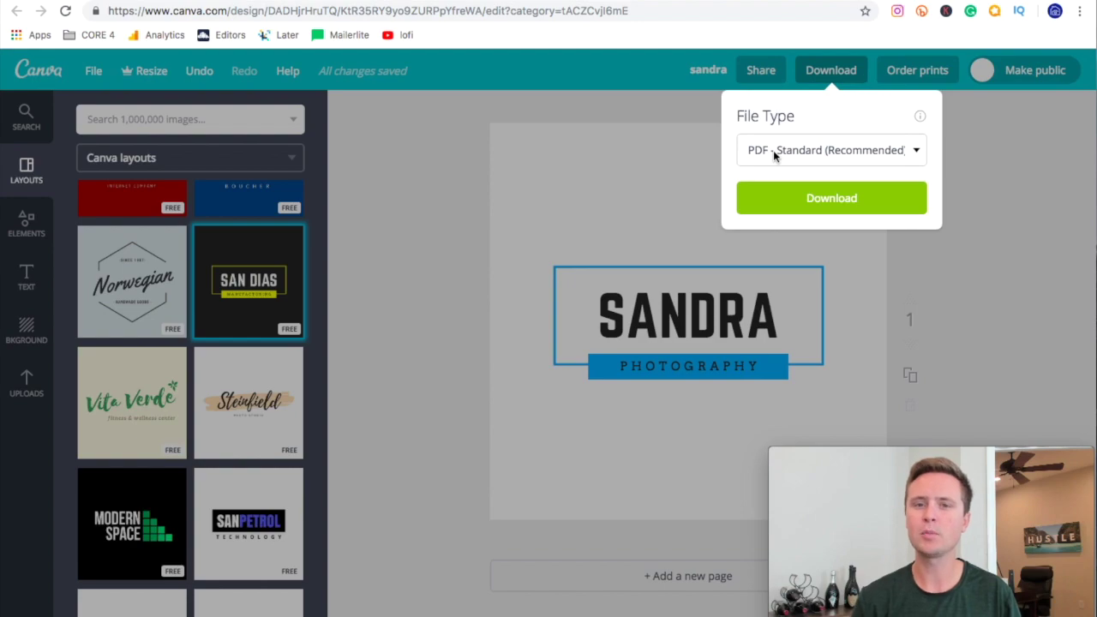
Set the file type to PNG and download the logo
left_click(773, 150)
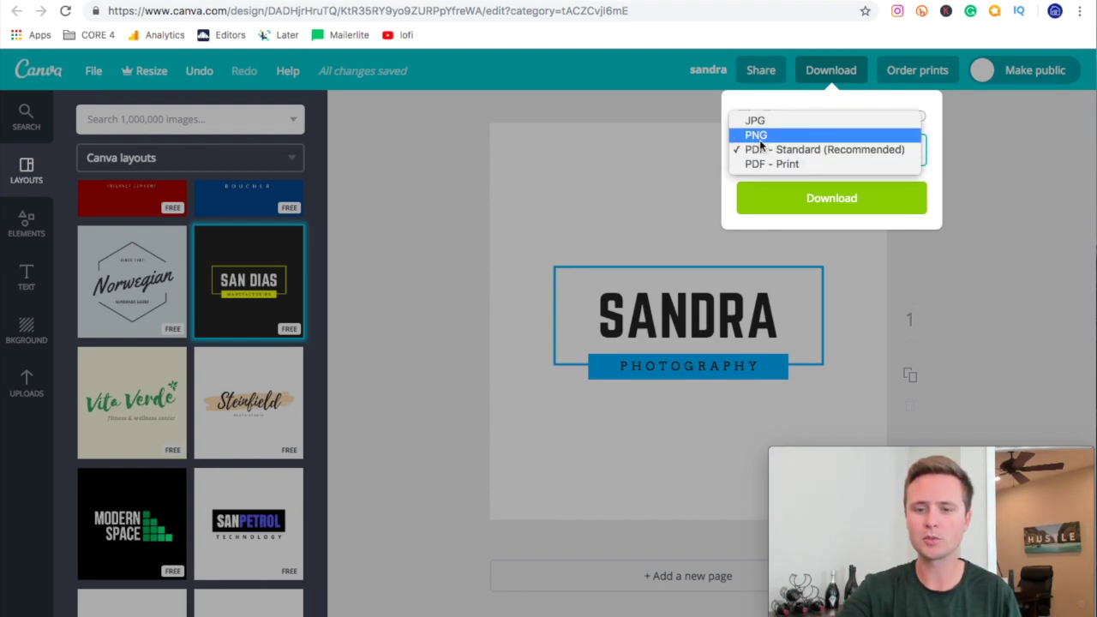
left_click(759, 139)
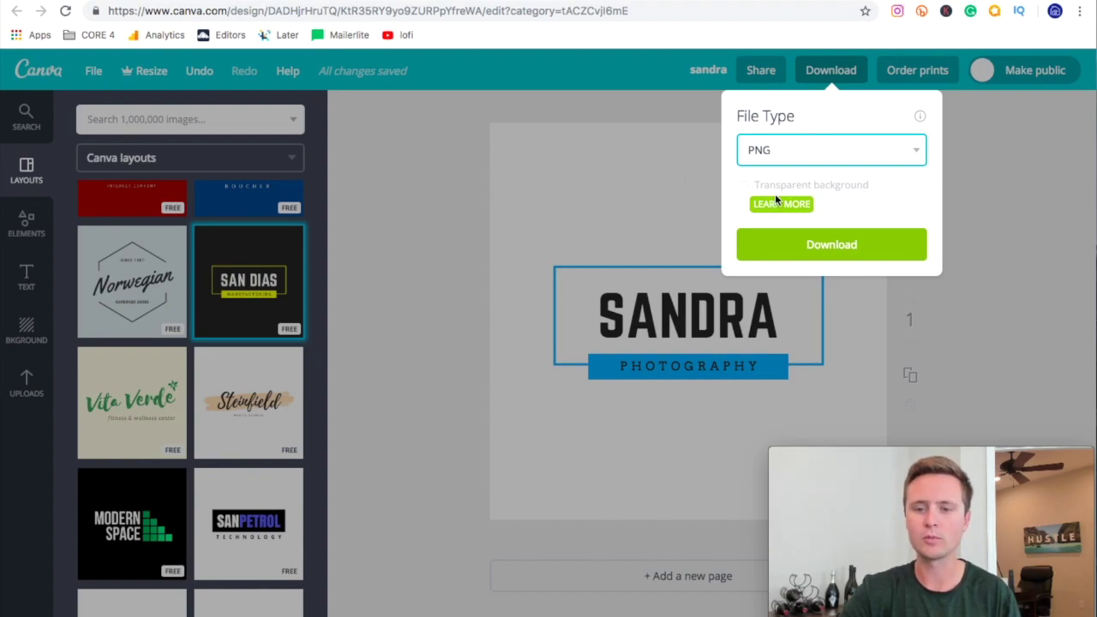
left_click(829, 246)
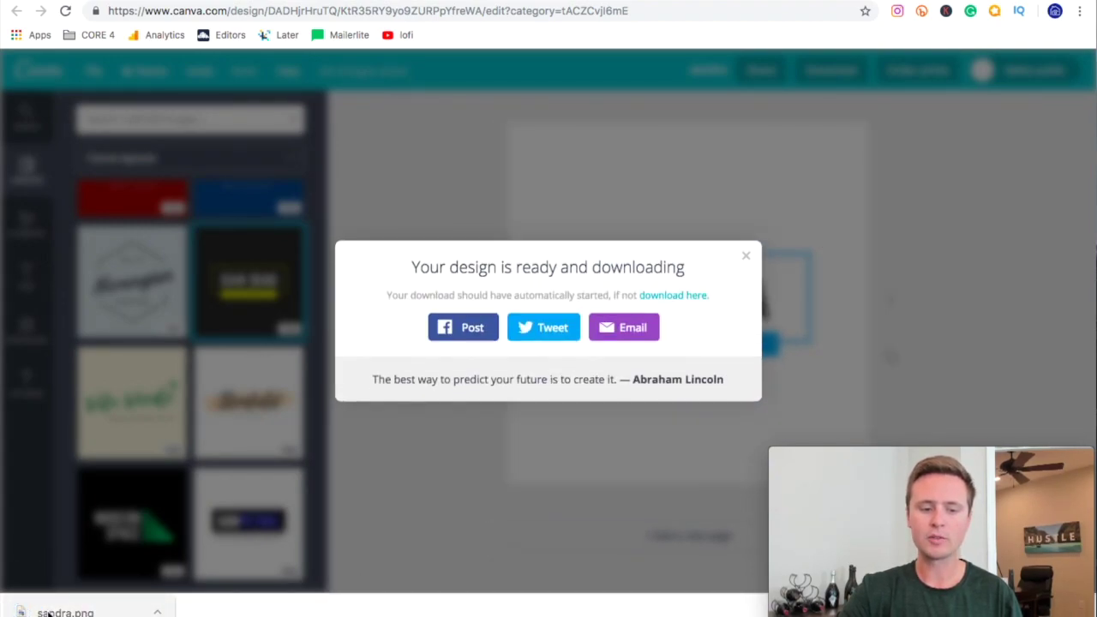
left_click(51, 612)
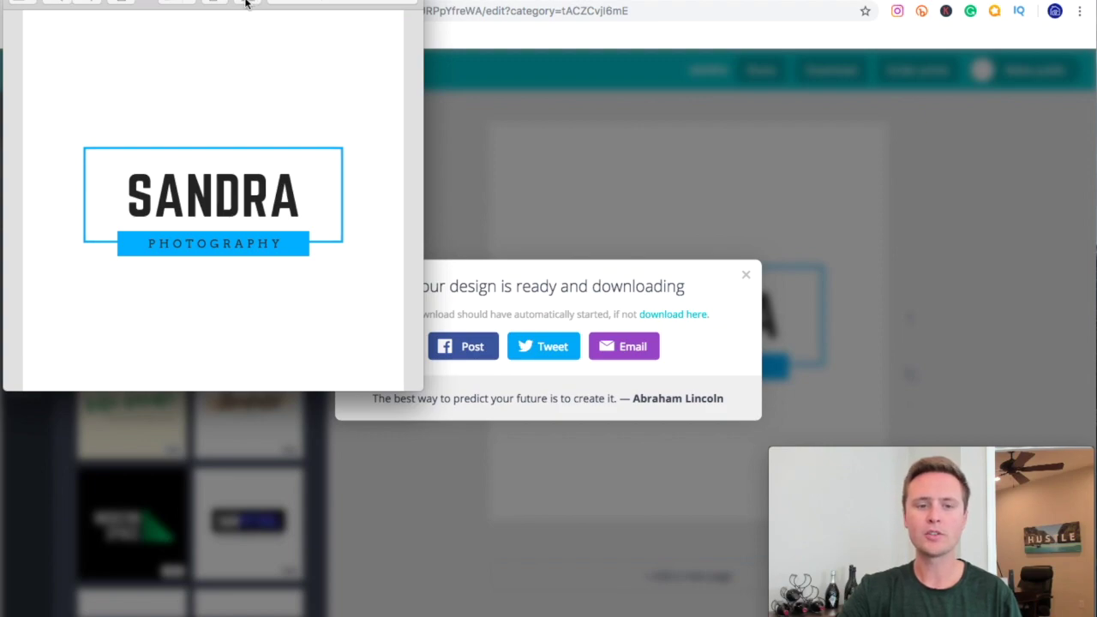
left_click(247, 2)
left_click(53, 24)
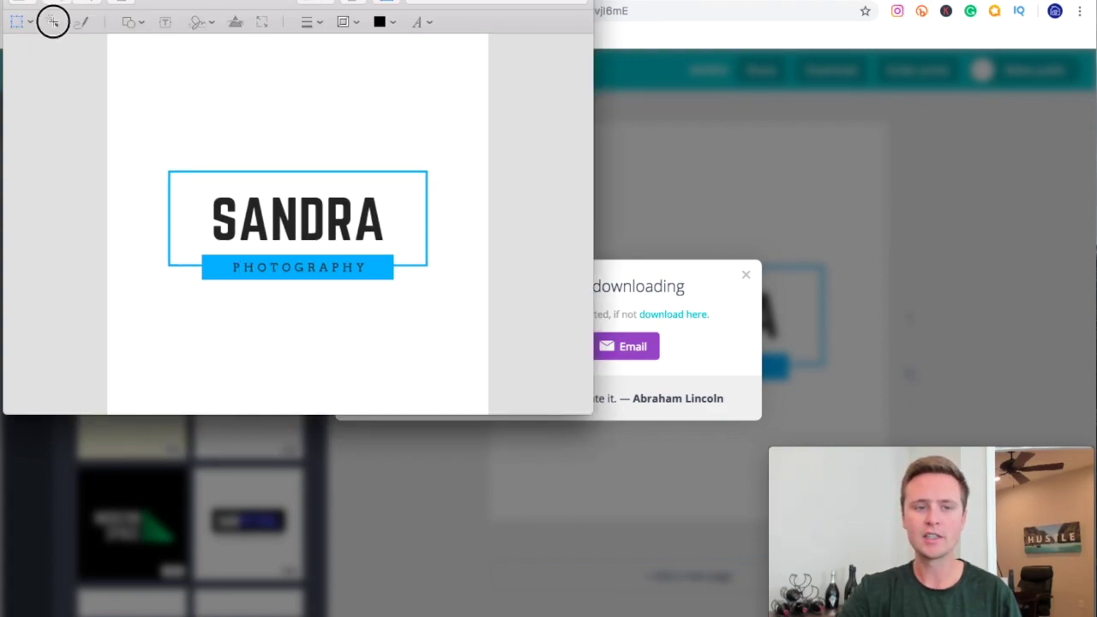
mouse_move(141, 94)
left_mouse_down()
mouse_move(162, 81)
mouse_move(219, 108)
left_mouse_up()
left_click(164, 82)
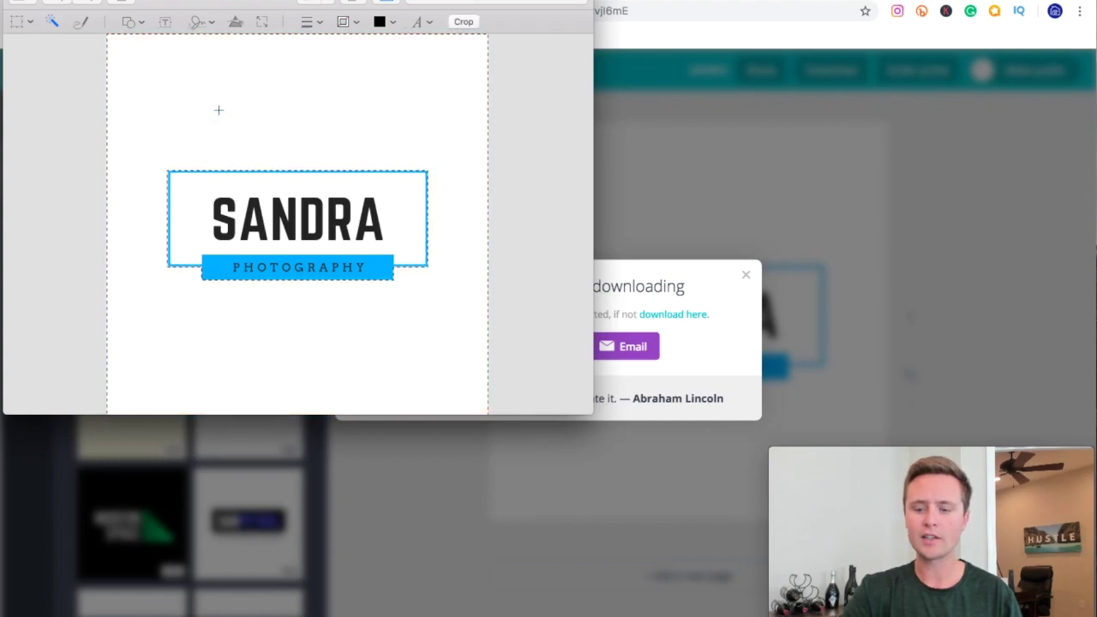
left_click(431, 196)
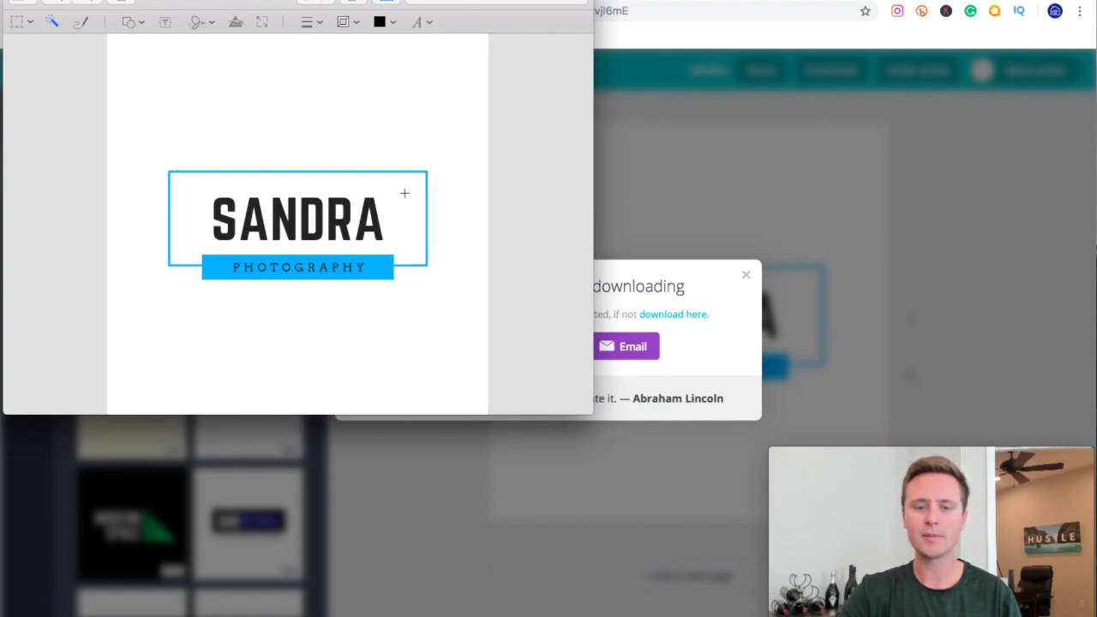
left_click_drag(402, 189, 401, 199)
key("Delete")
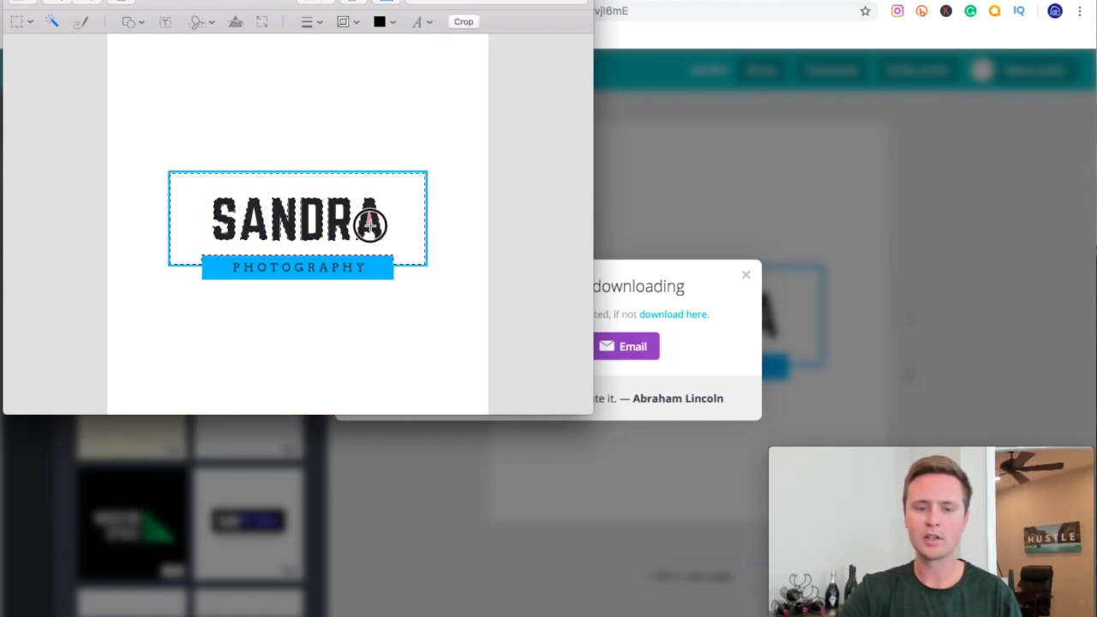
left_click(353, 140)
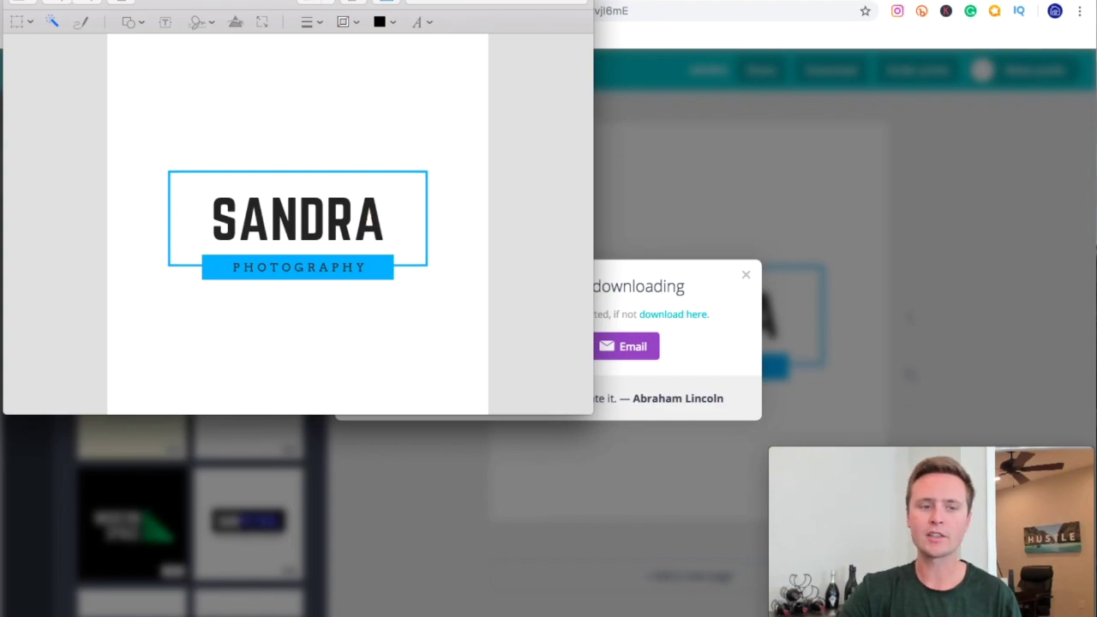
key("super+Tab")
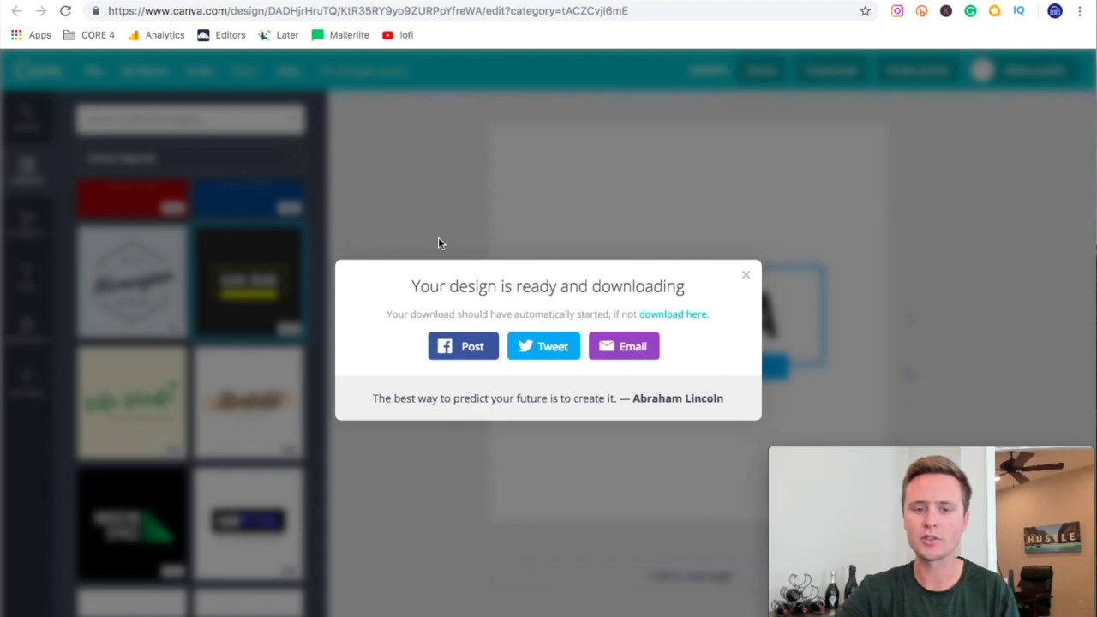
Upload the downloaded logo PNG from the Downloads folder into PhotoScissors Online
left_click(500, 2)
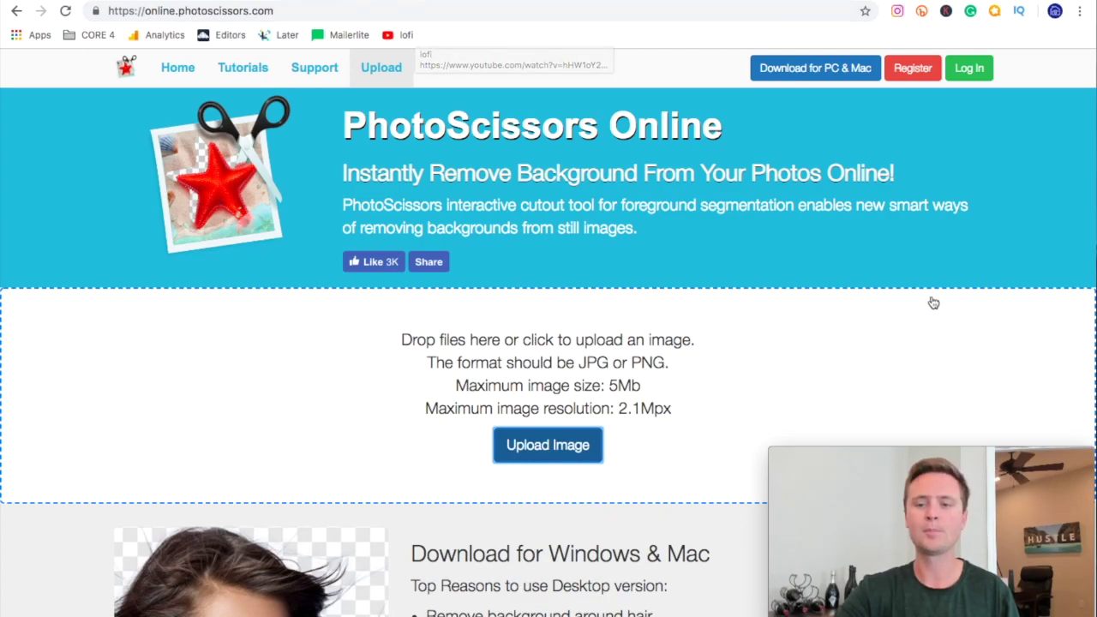
scroll(1037, 283, "down", 1)
scroll(1047, 262, "up", 1)
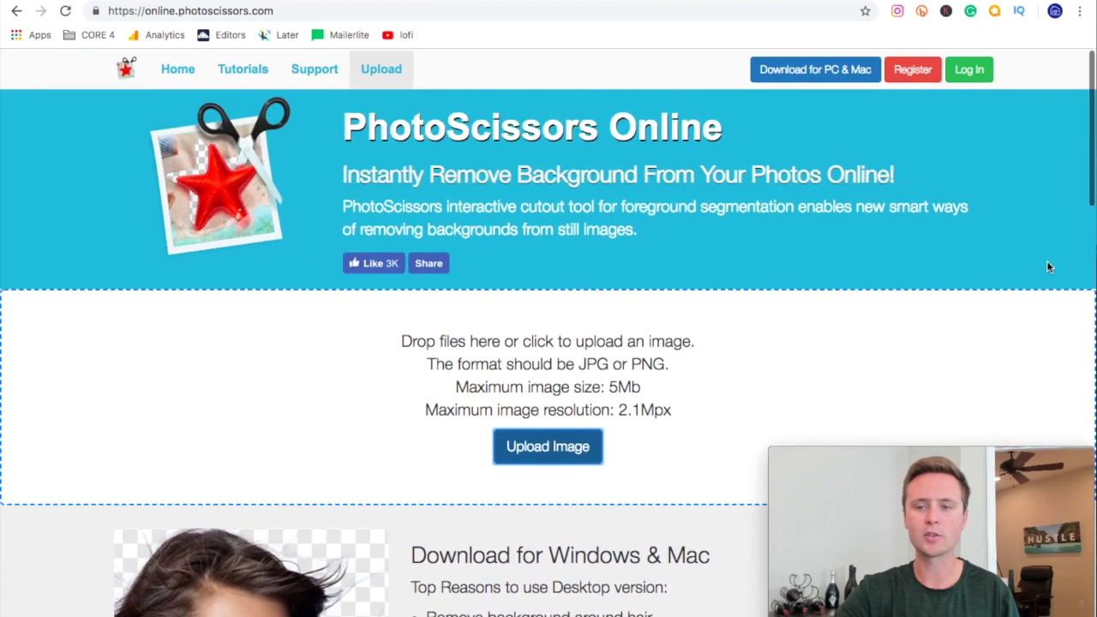
scroll(1048, 268, "down", 2)
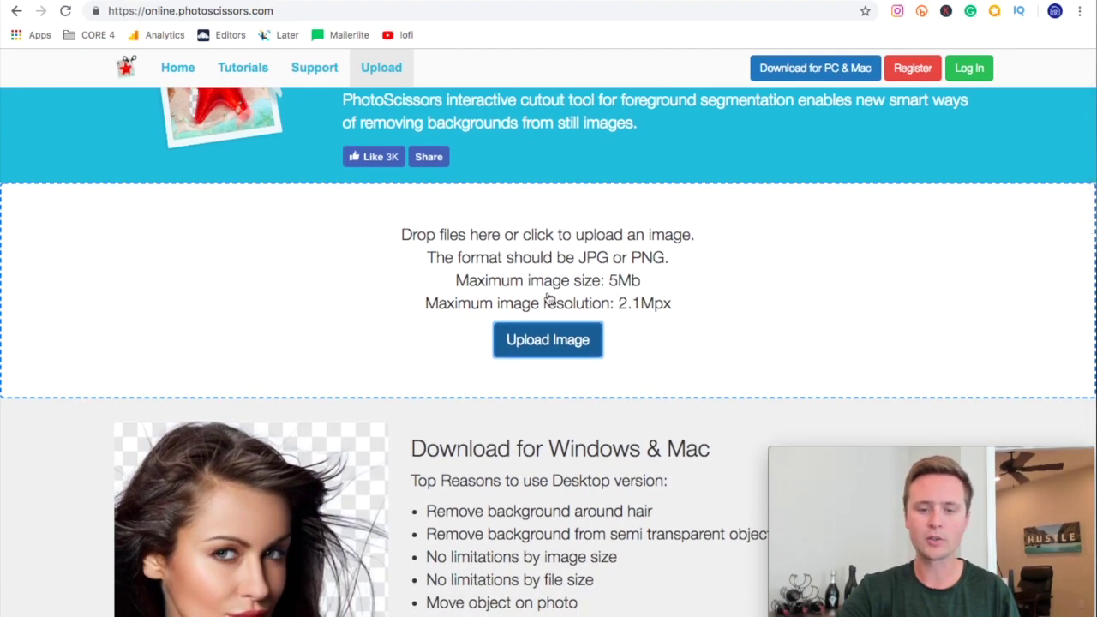
left_click(555, 344)
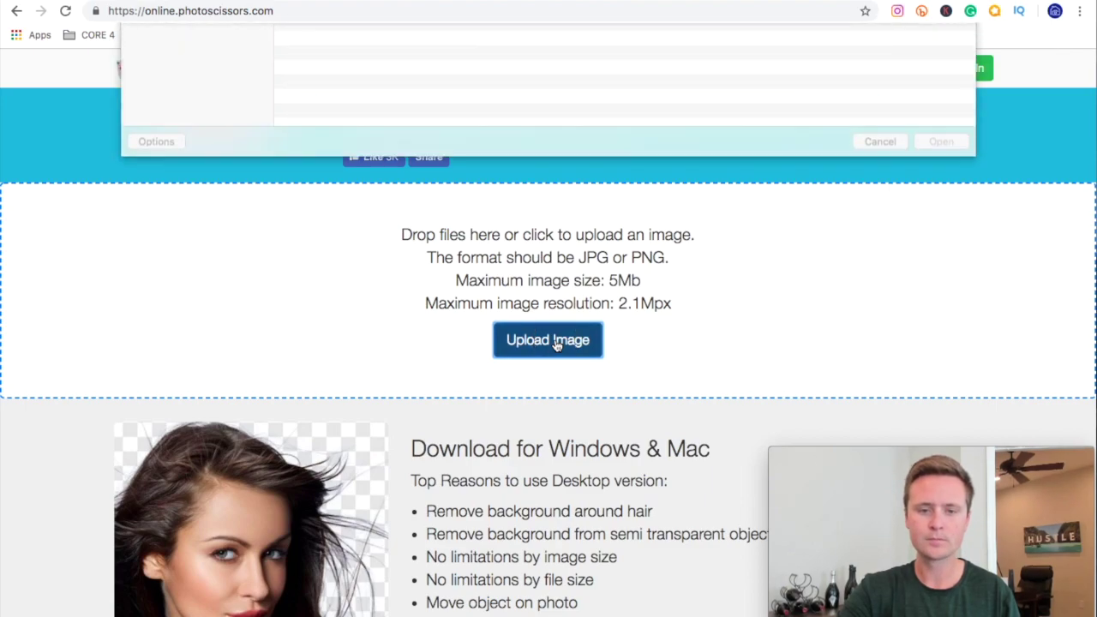
scroll(479, 152, "down", 15)
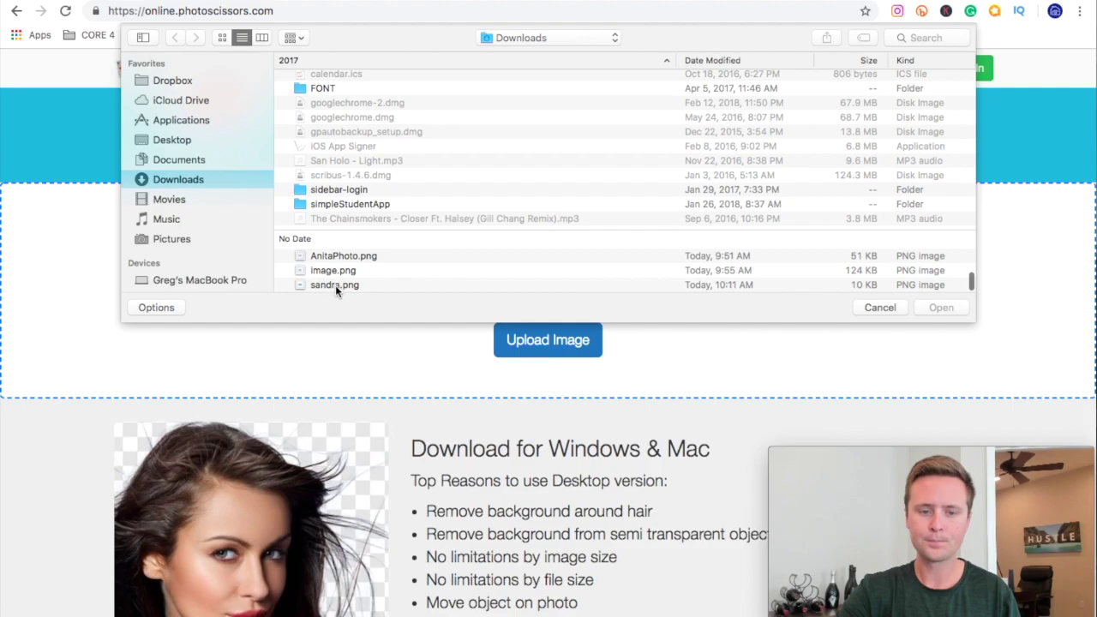
left_click(335, 285)
left_click(942, 308)
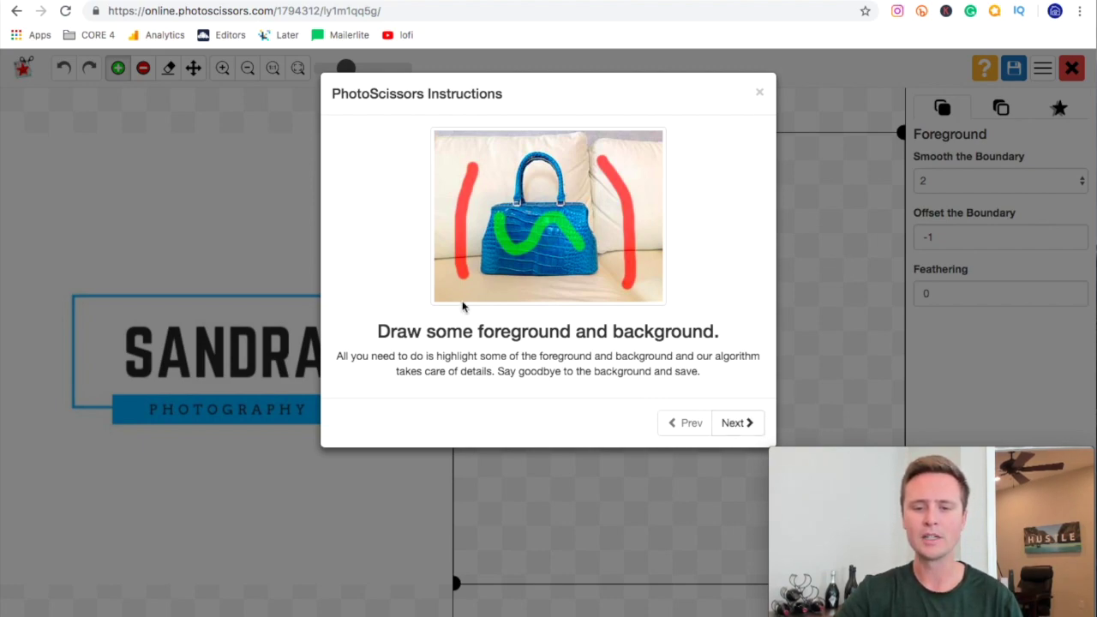
Page through the PhotoScissors instruction tips and close the walkthrough
left_click(740, 424)
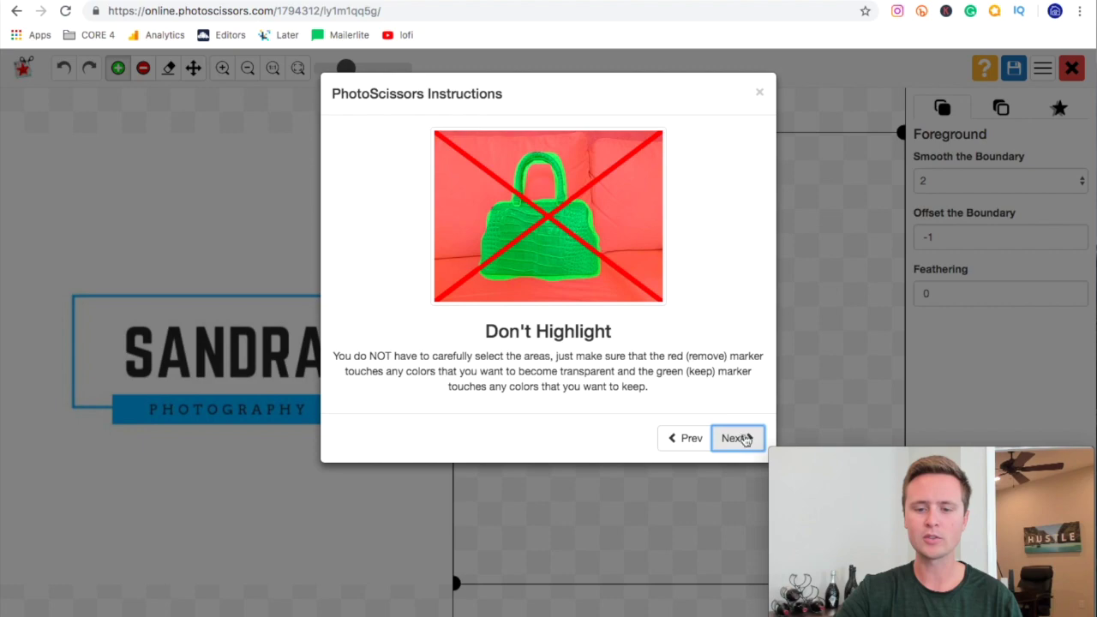
left_click(688, 442)
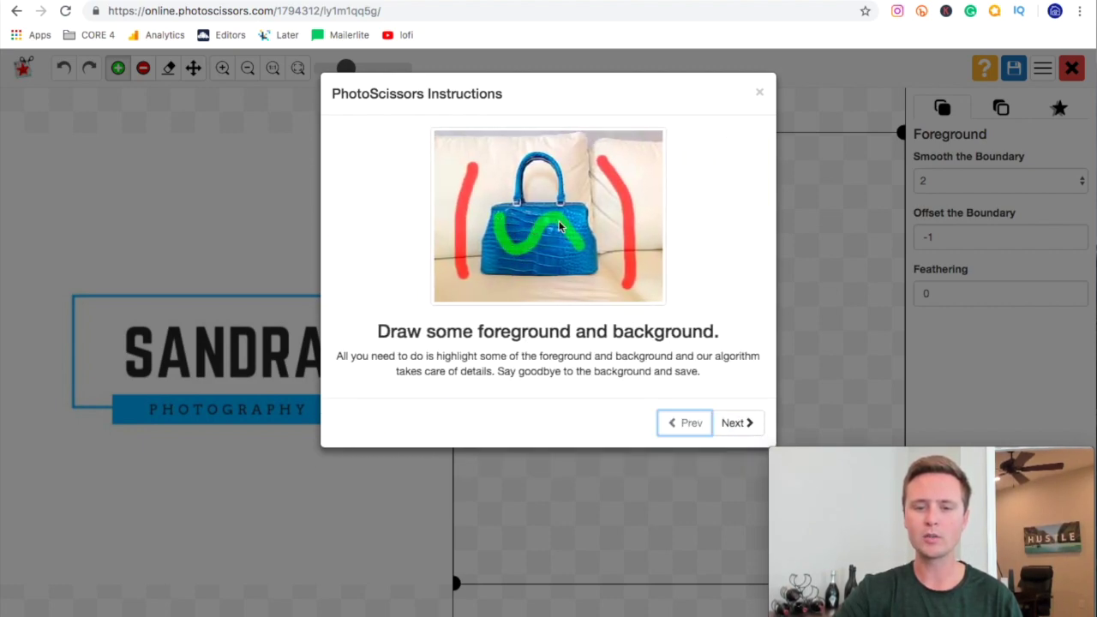
left_click(733, 424)
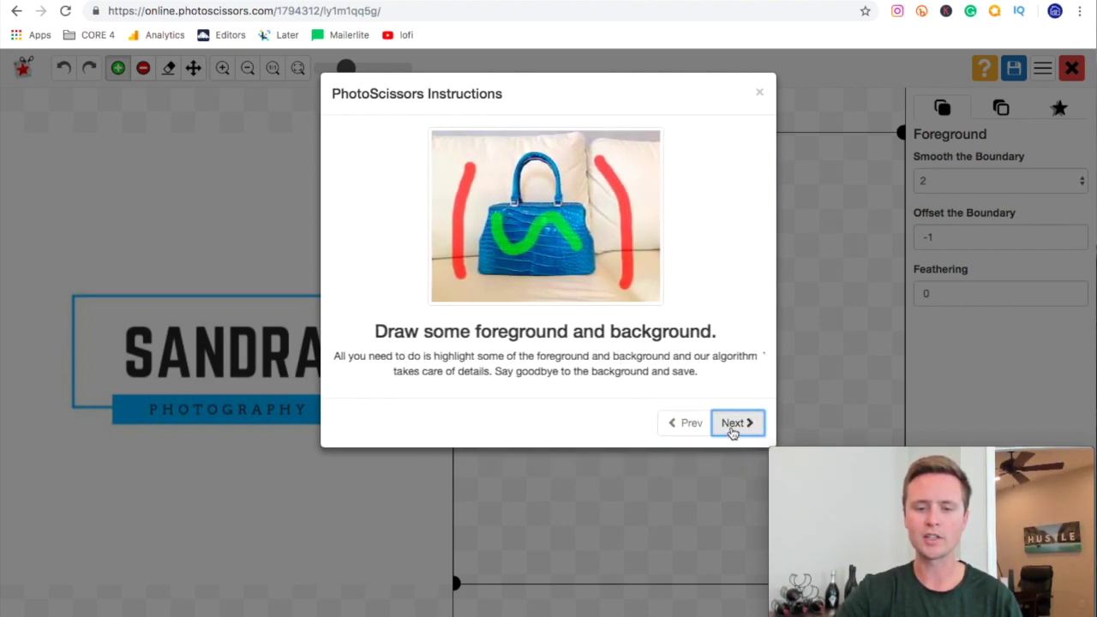
left_click(733, 423)
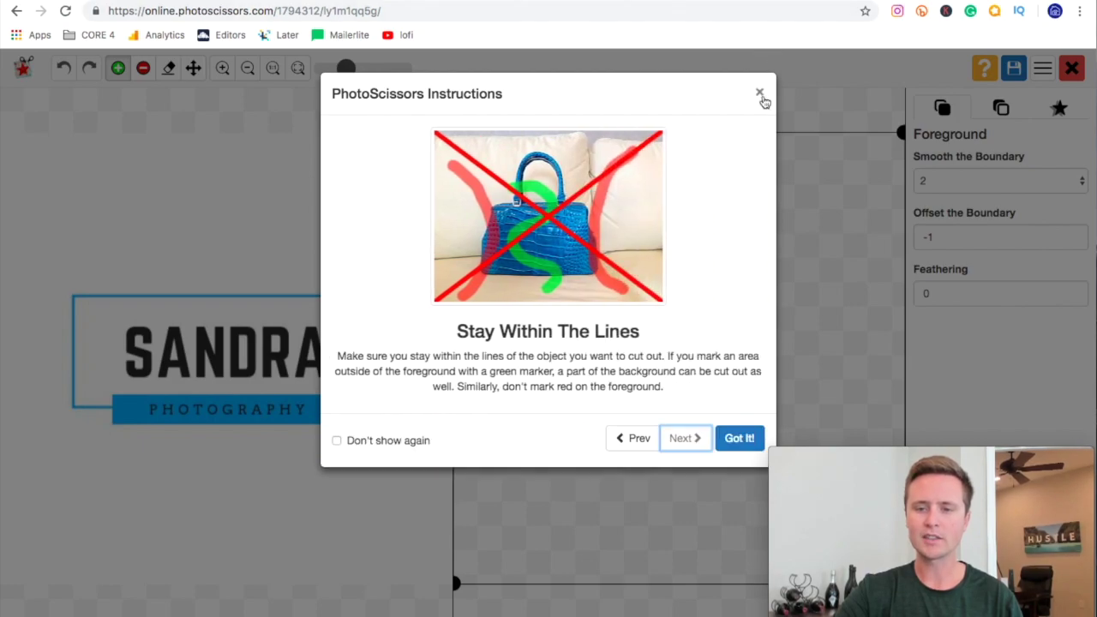
left_click(761, 95)
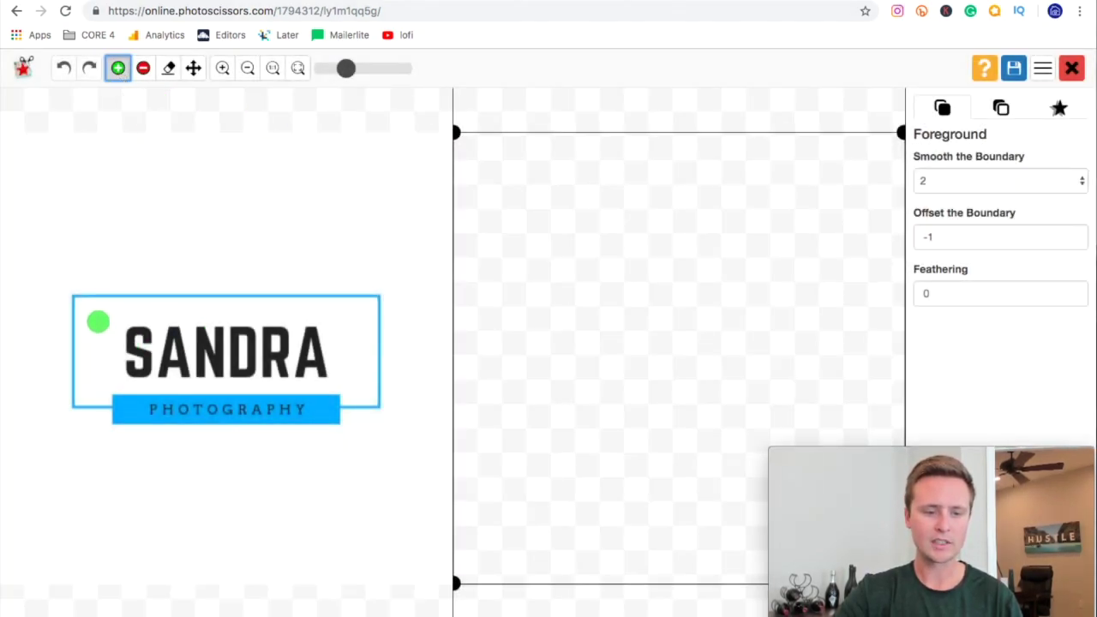
Mark the logo text as foreground and its surroundings as background, undo the stray stroke, and save
mouse_move(101, 316)
left_mouse_down()
mouse_move(102, 377)
mouse_move(157, 399)
mouse_move(293, 398)
mouse_move(335, 386)
mouse_move(345, 355)
mouse_move(286, 331)
mouse_move(144, 320)
left_mouse_up()
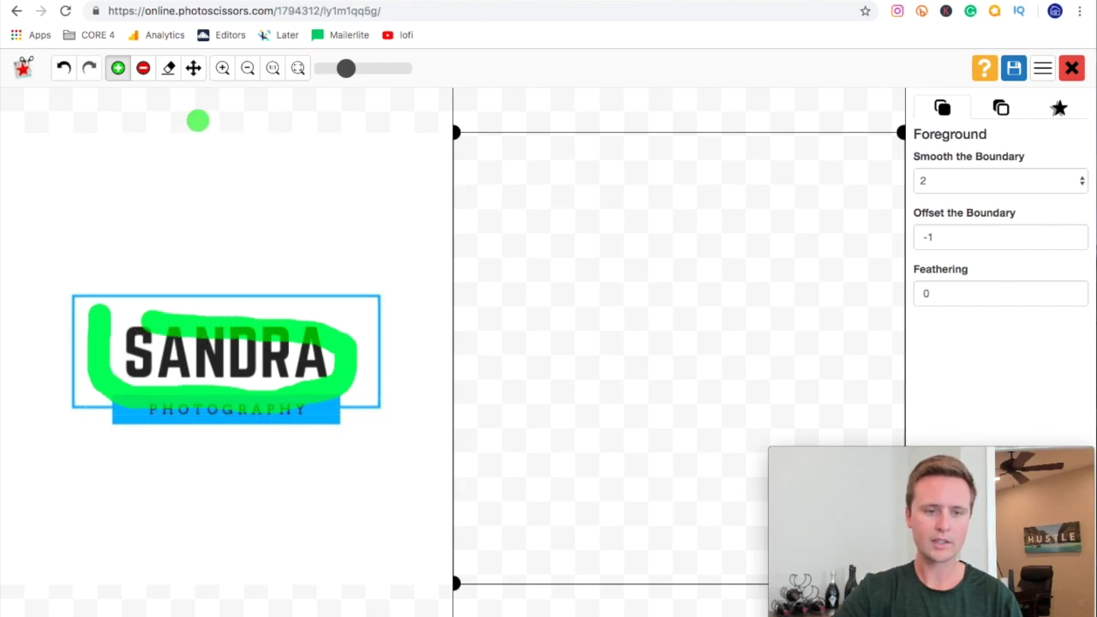
left_click(145, 71)
mouse_move(69, 218)
left_mouse_down()
mouse_move(404, 244)
mouse_move(414, 283)
mouse_move(413, 451)
mouse_move(314, 503)
mouse_move(45, 462)
mouse_move(30, 363)
mouse_move(56, 244)
left_mouse_up()
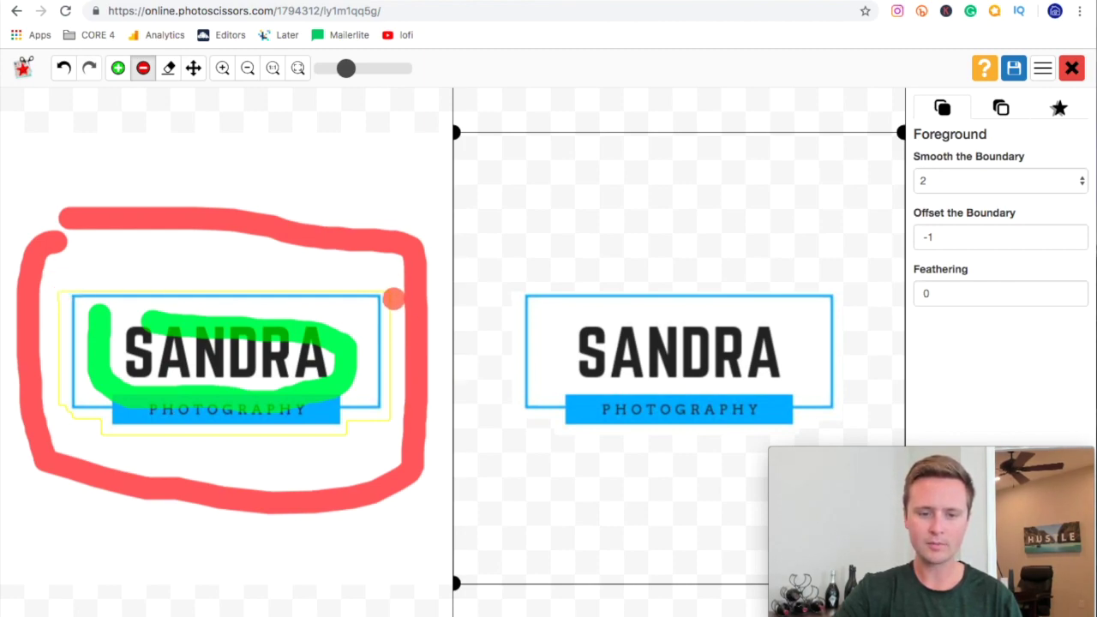
left_click_drag(394, 298, 396, 331)
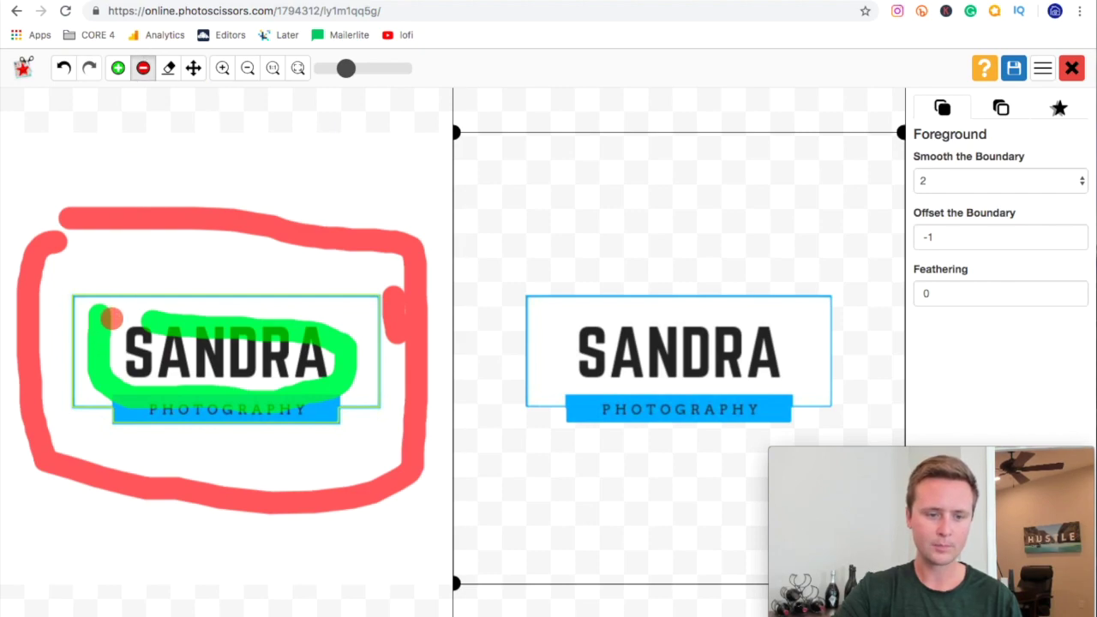
left_click_drag(112, 318, 96, 348)
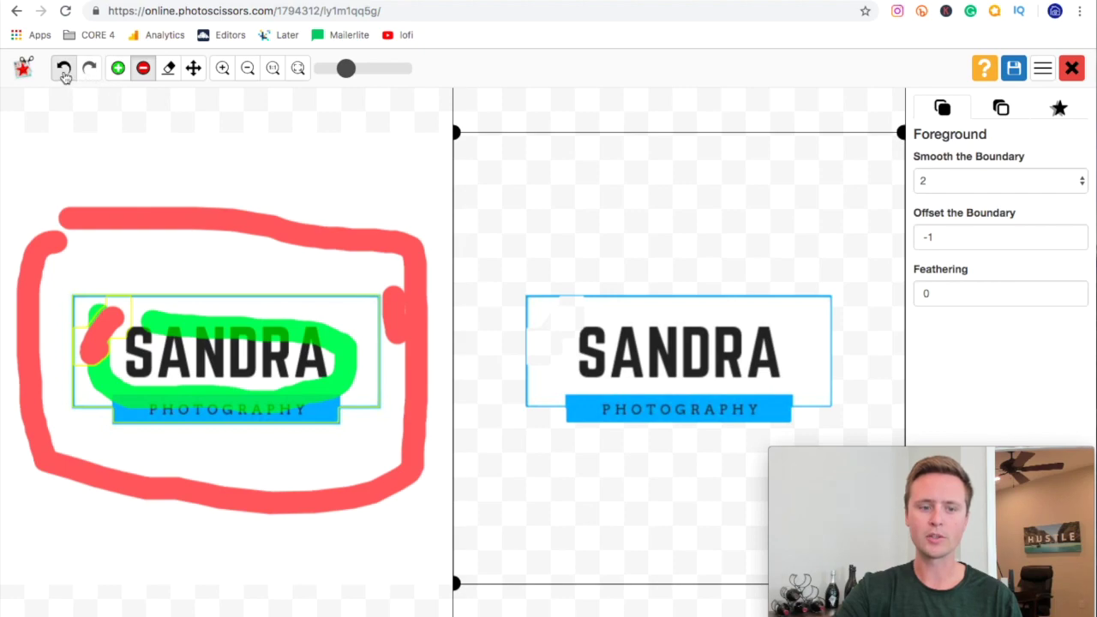
left_click(63, 68)
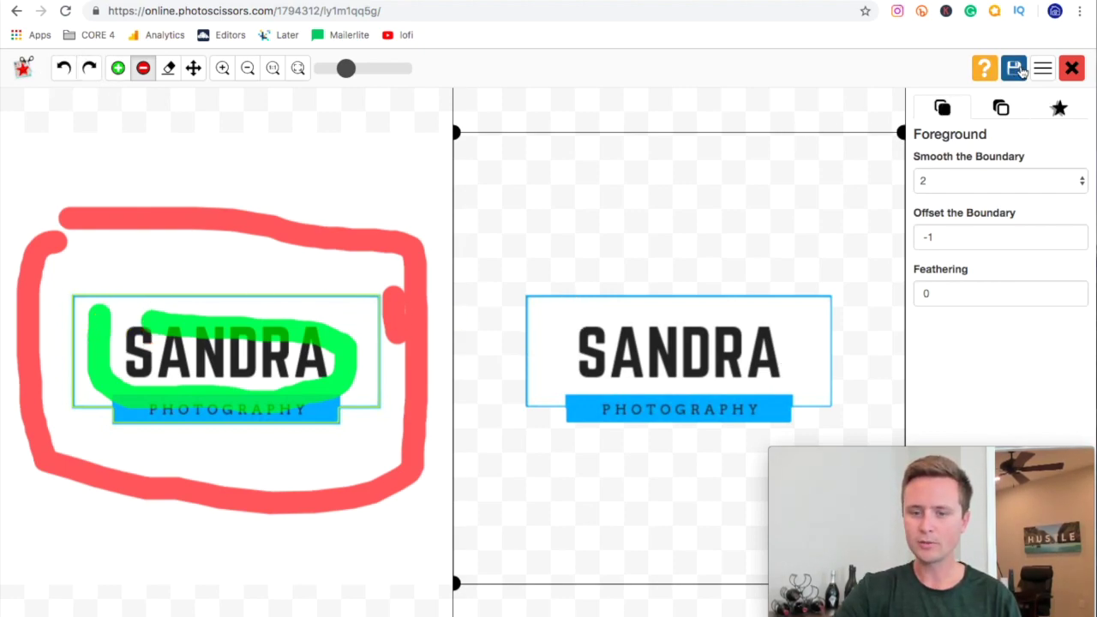
left_click(1020, 70)
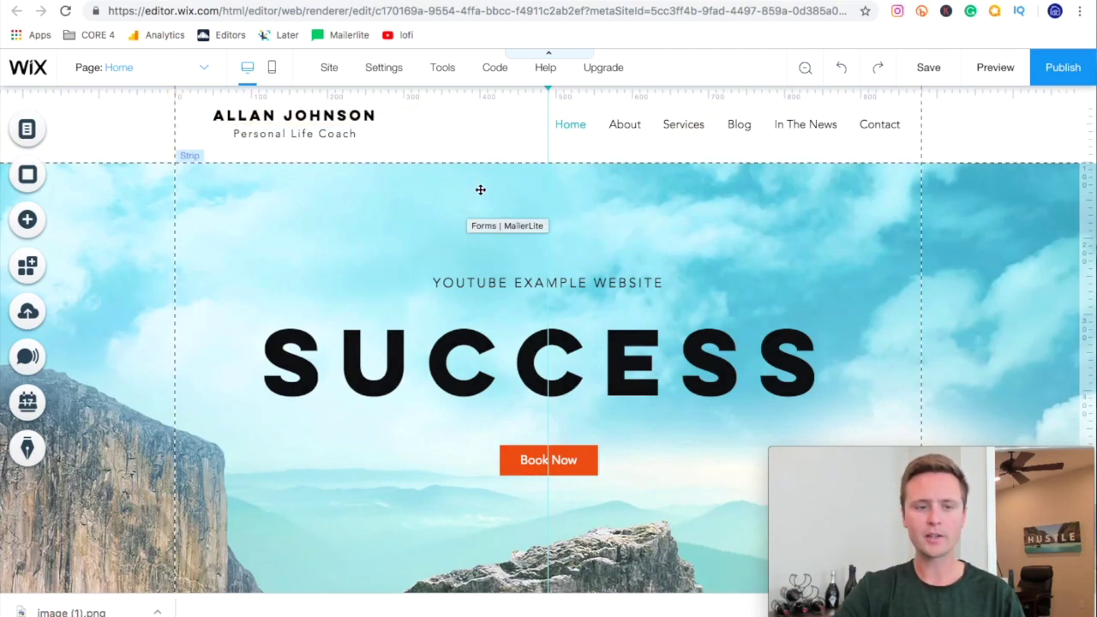
Upload image (1).png from Downloads into the Wix image library
left_click(27, 221)
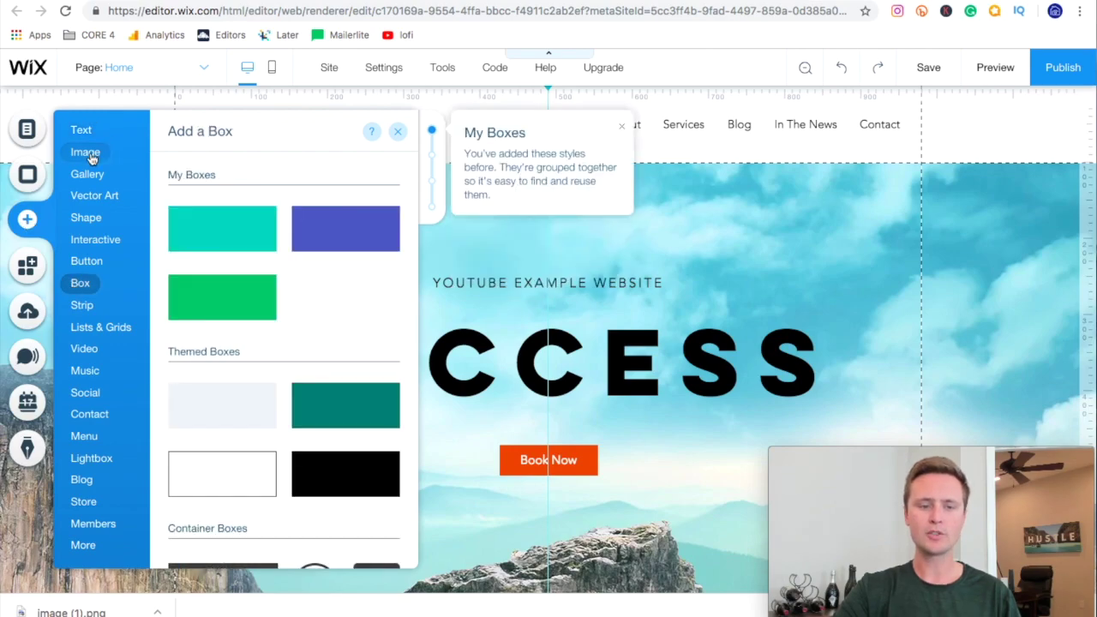
mouse_move(88, 152)
left_click(298, 246)
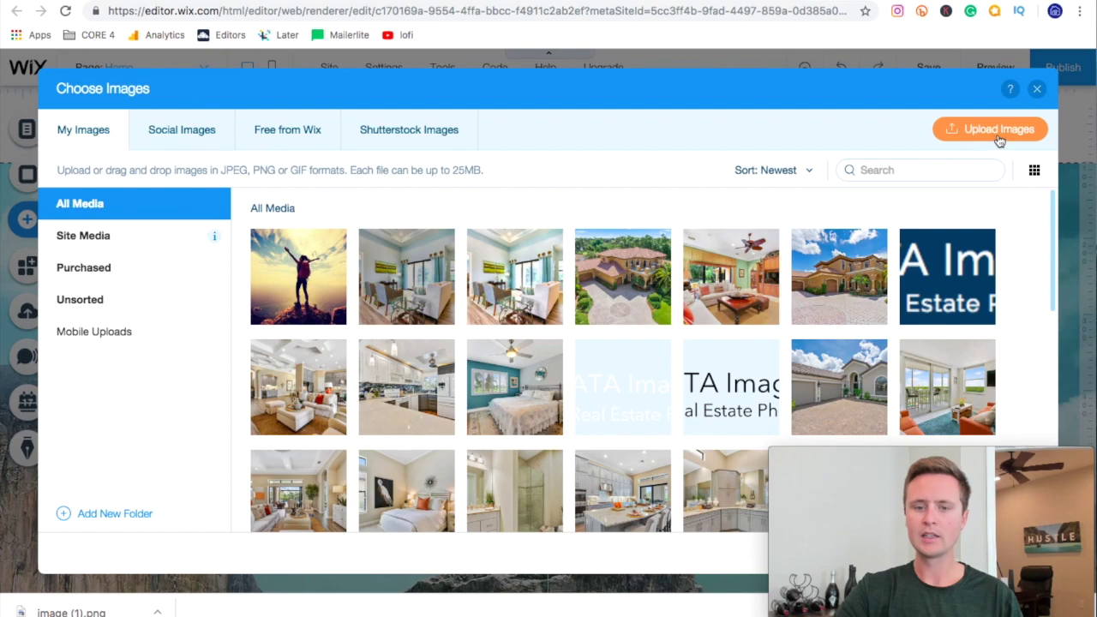
left_click(999, 130)
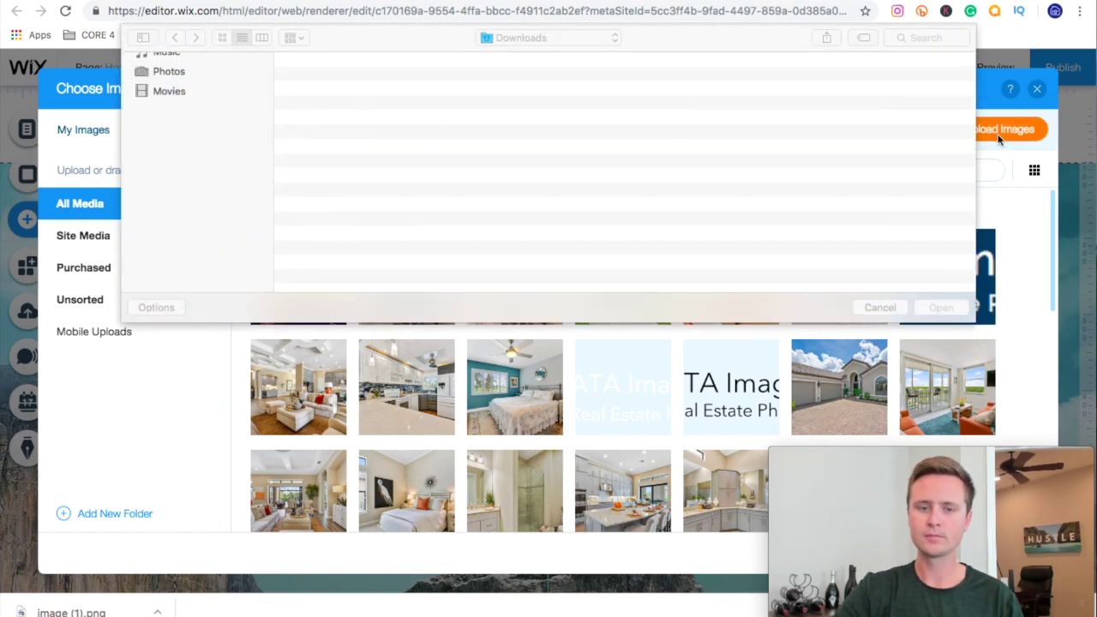
scroll(536, 193, "down", 20)
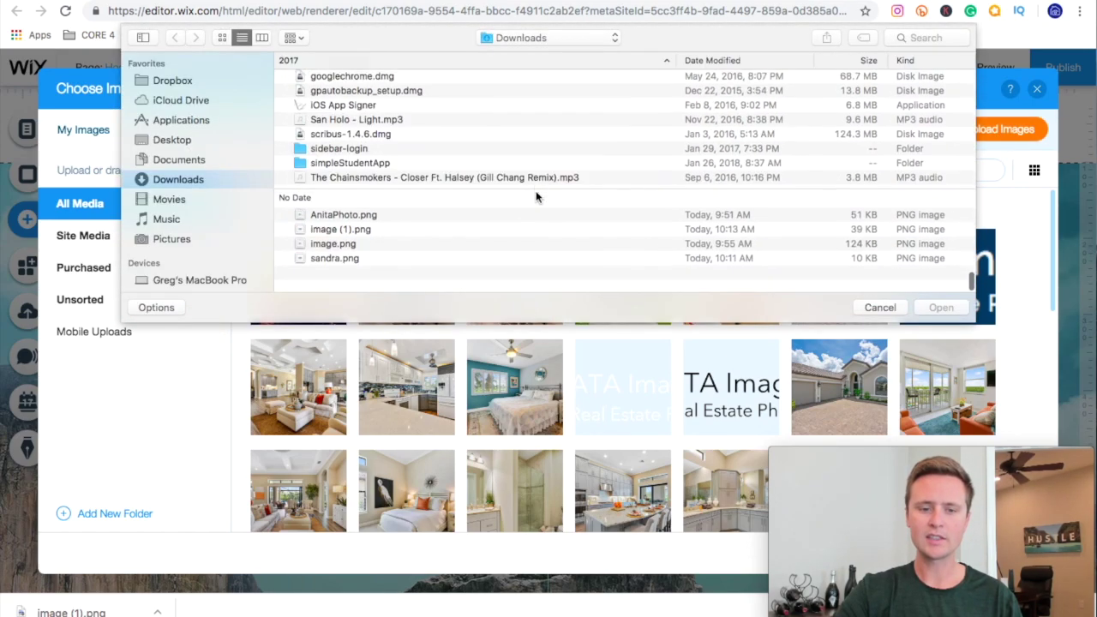
left_click(356, 256)
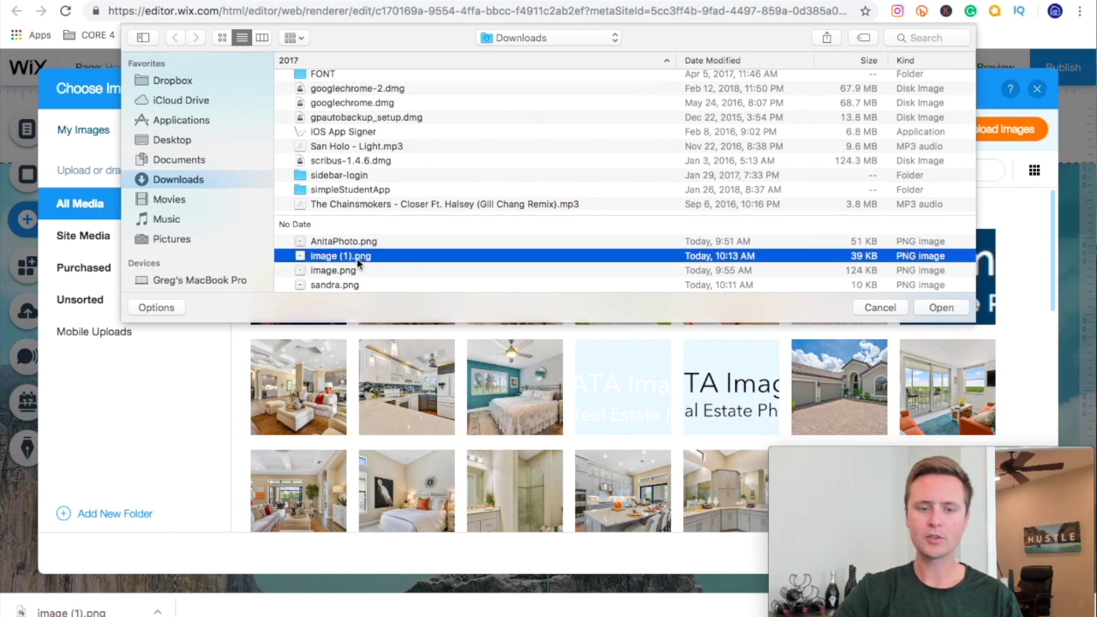
key("space")
key("space")
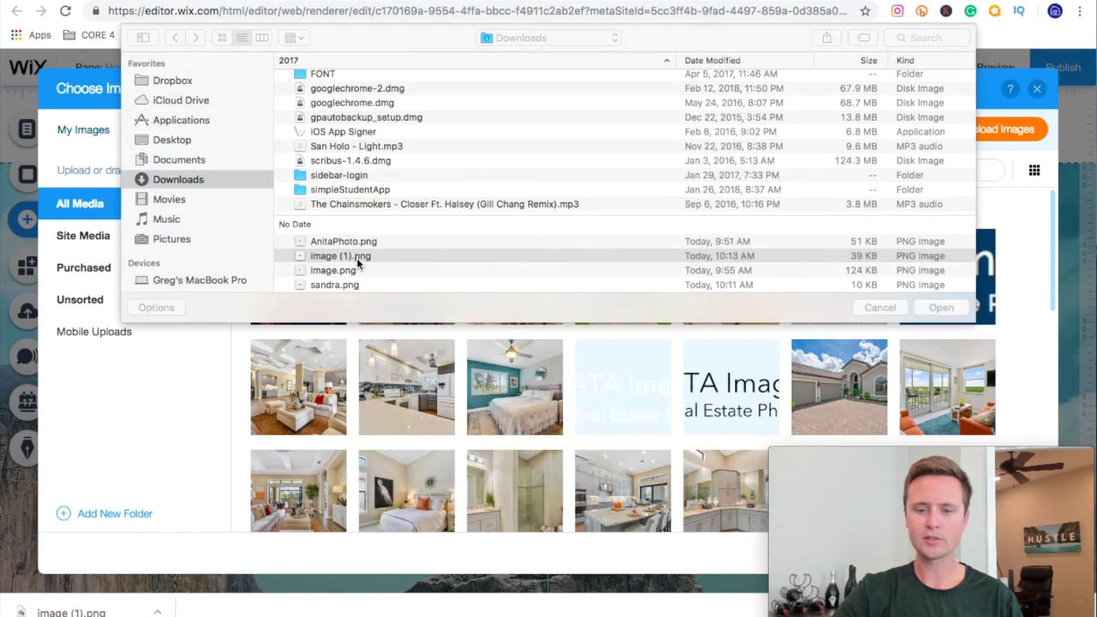
left_click(944, 308)
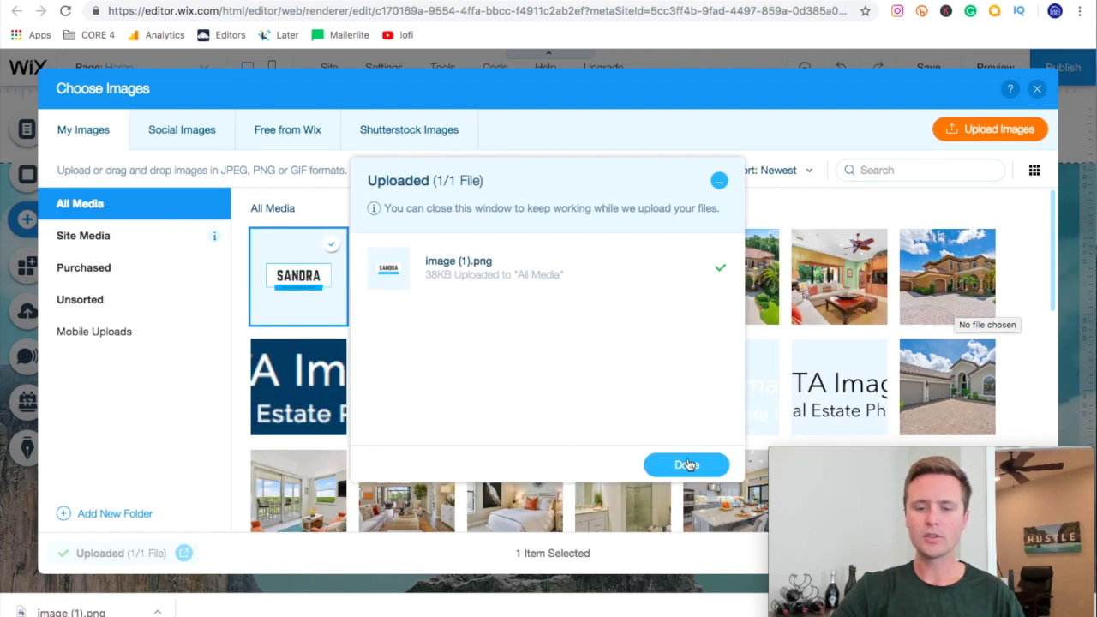
left_click(686, 465)
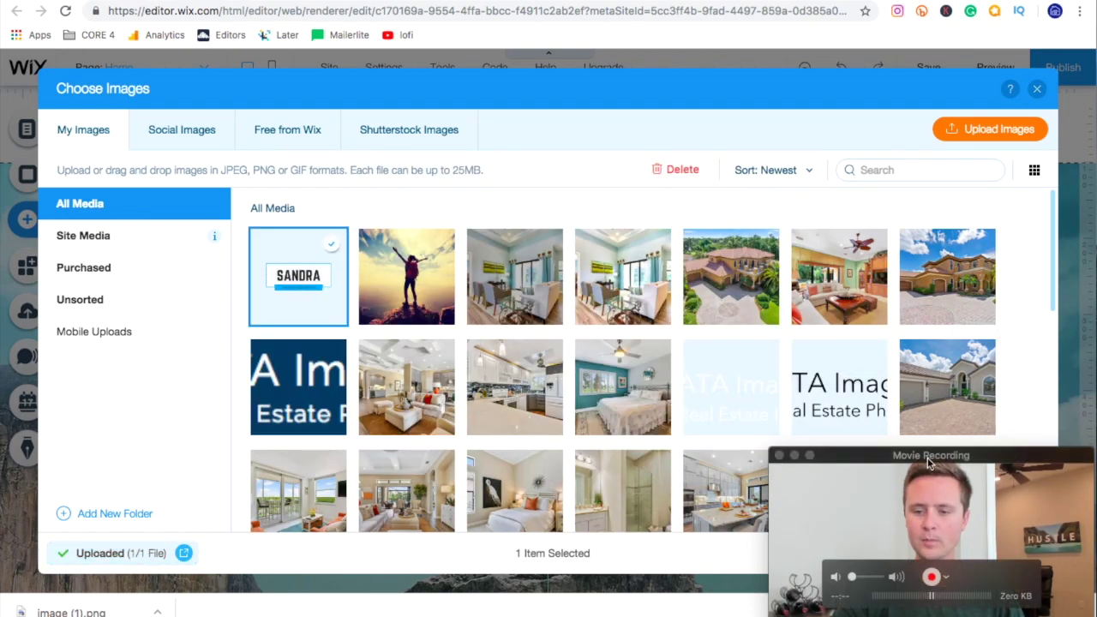
Add the uploaded transparent logo image to the home page
left_click_drag(928, 461, 559, 454)
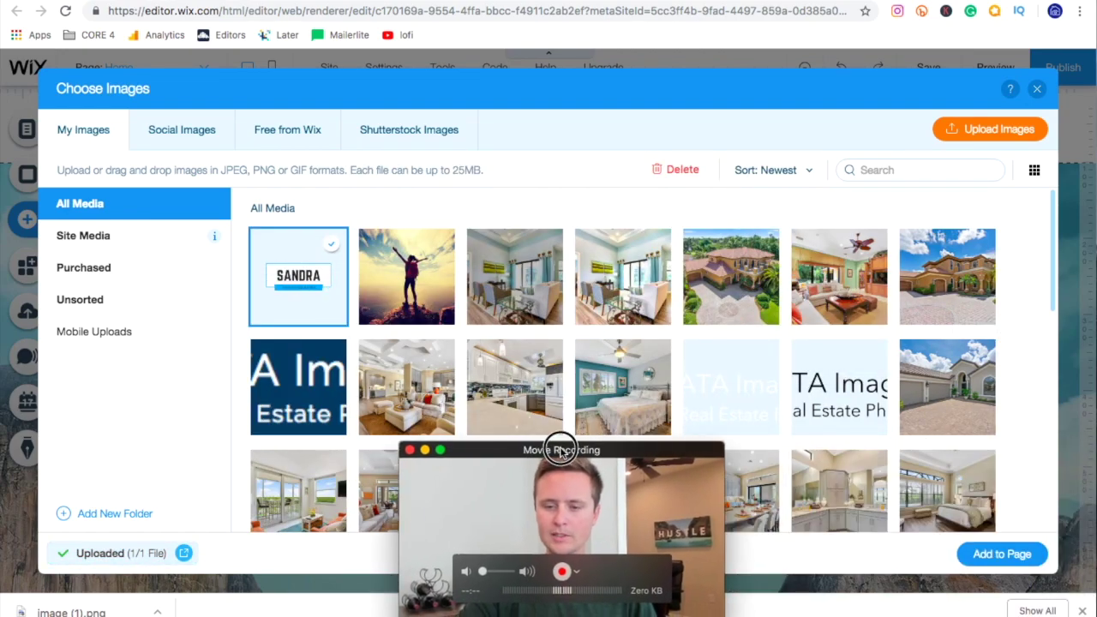
left_click(1011, 554)
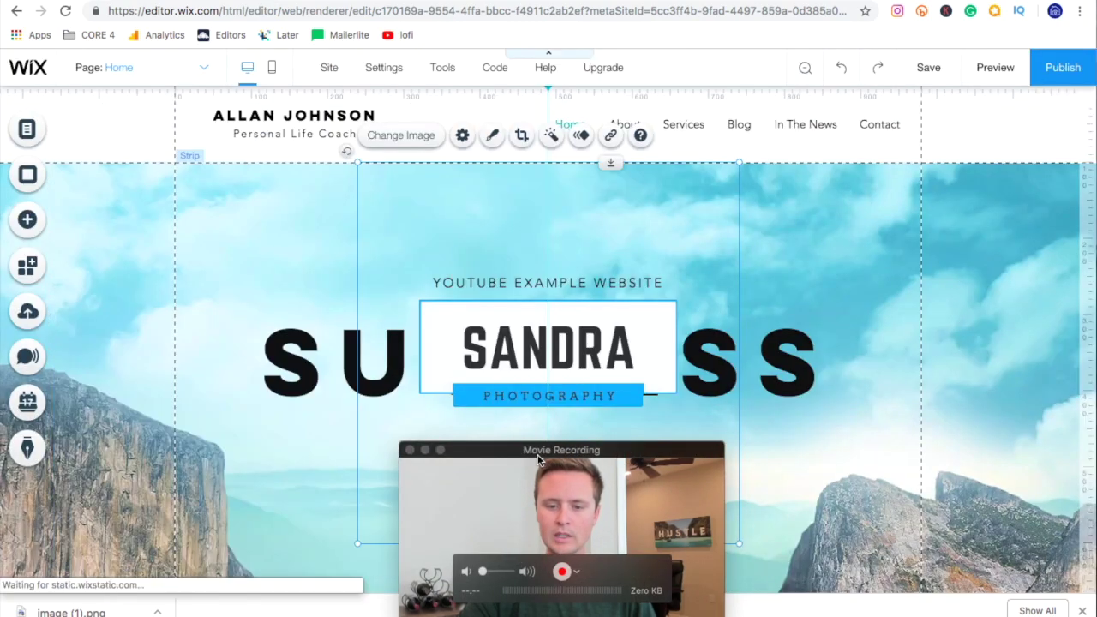
left_click_drag(538, 460, 908, 467)
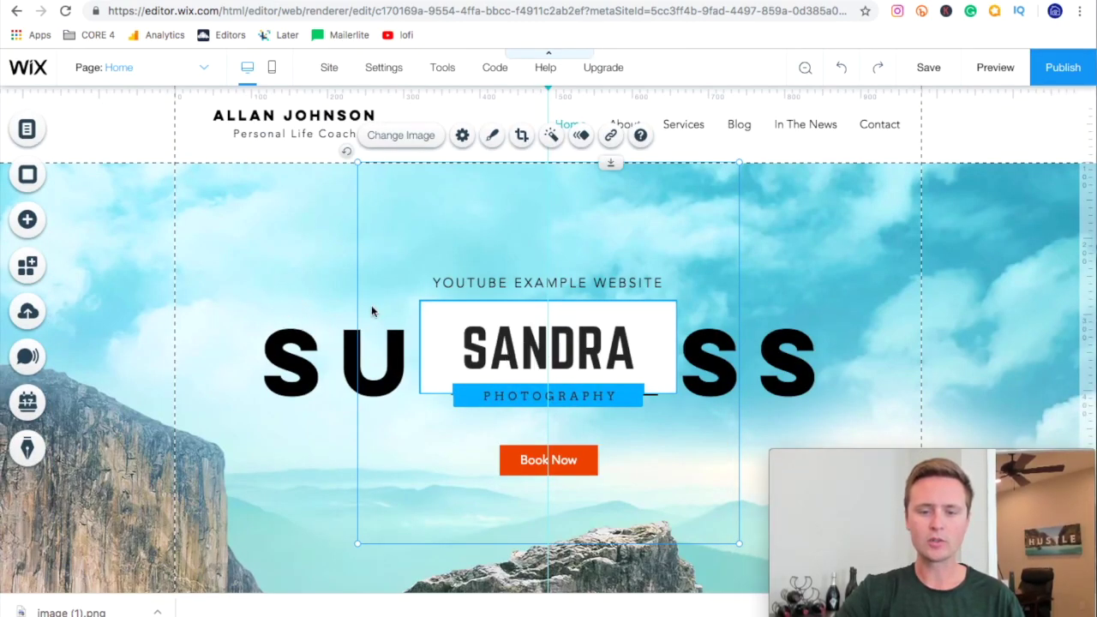
Move the SANDRA logo left, then delete the Personal Life Coach tagline and ALLAN JOHNSON title
left_click_drag(486, 343, 356, 358)
left_click(449, 143)
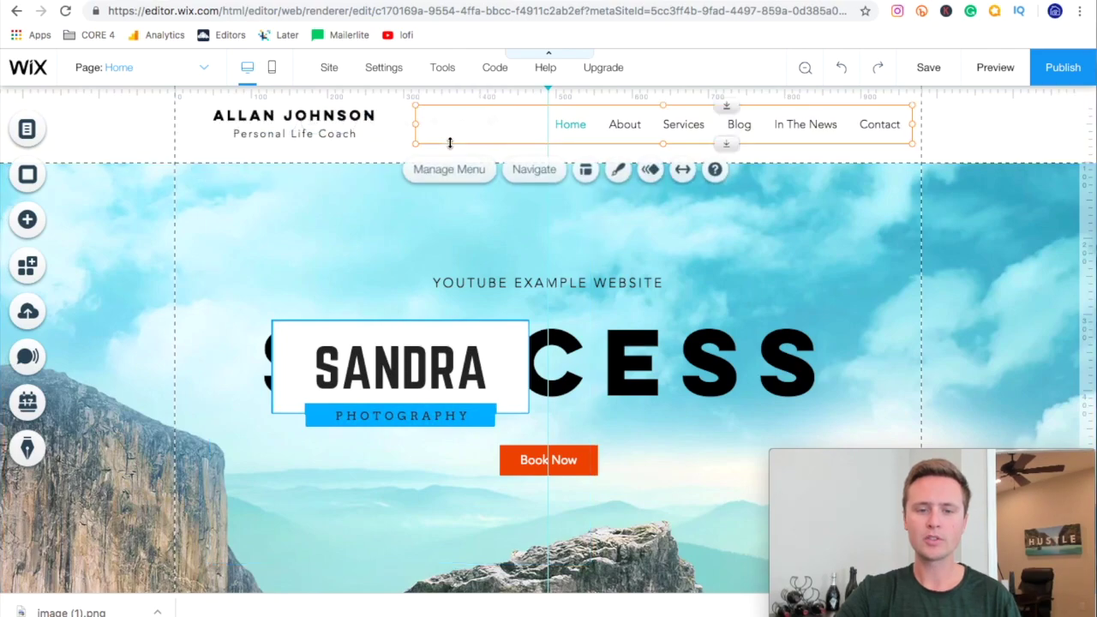
left_click(337, 134)
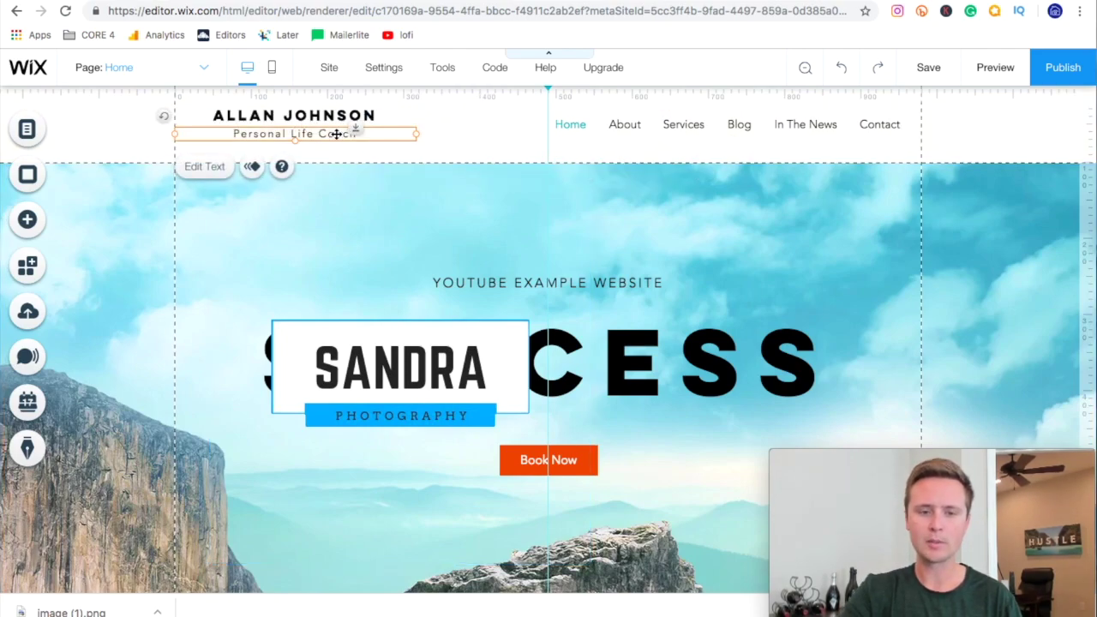
key("Delete")
left_click(312, 115)
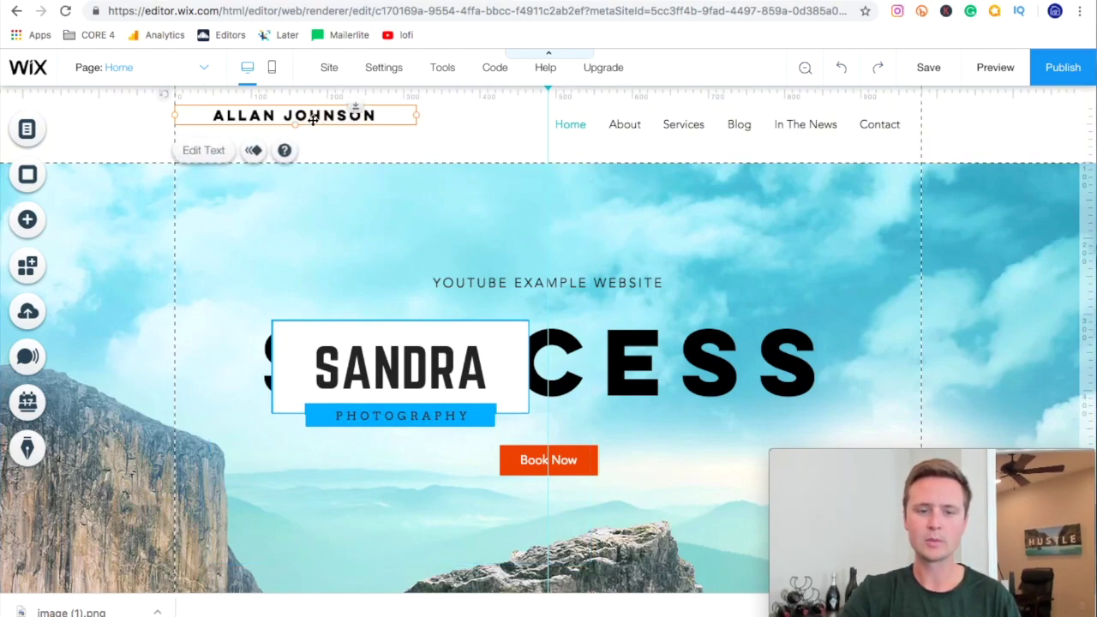
key("Delete")
Shrink the SANDRA logo to about 224 by 224 and place it at the hero's upper left
left_click(588, 533)
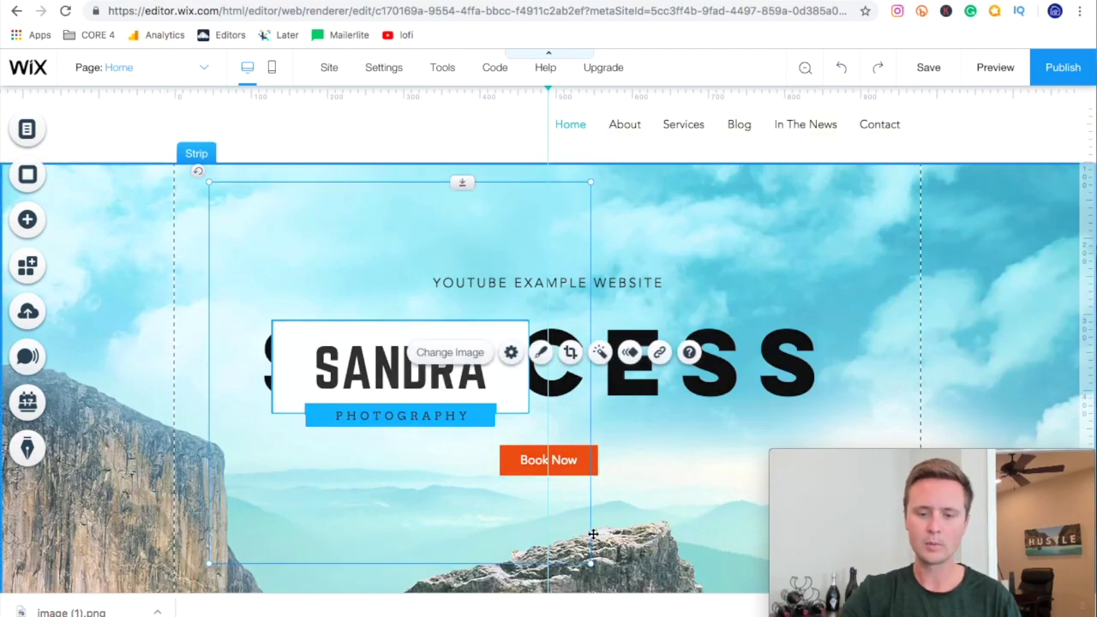
left_click_drag(591, 563, 374, 348)
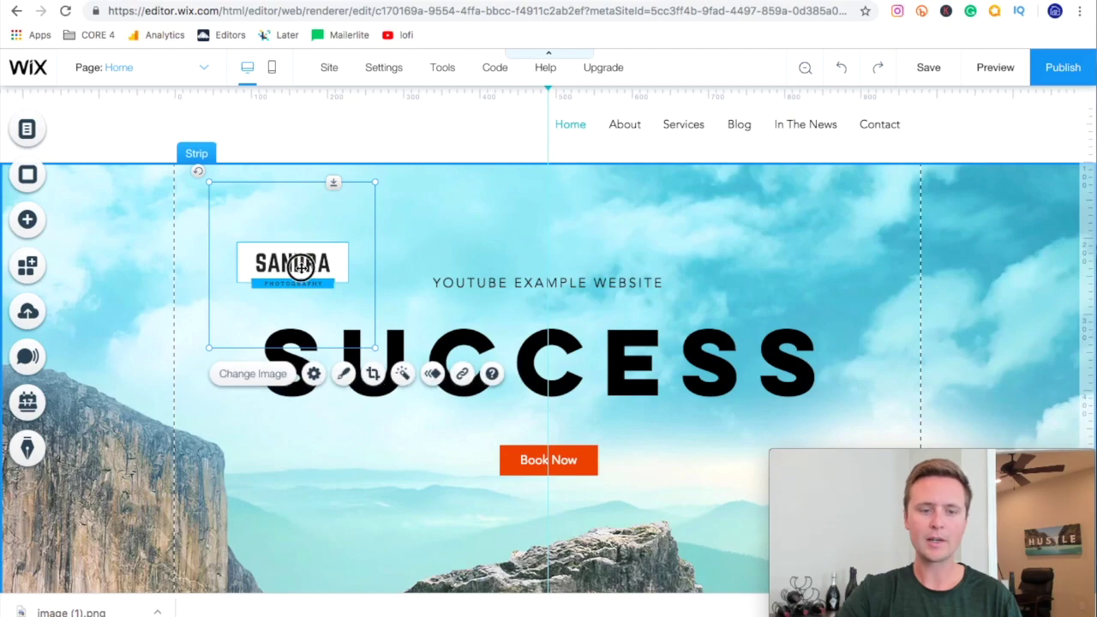
left_click_drag(300, 266, 289, 120)
left_click_drag(363, 306, 349, 292)
left_click_drag(287, 230, 283, 128)
left_click_drag(284, 177, 309, 284)
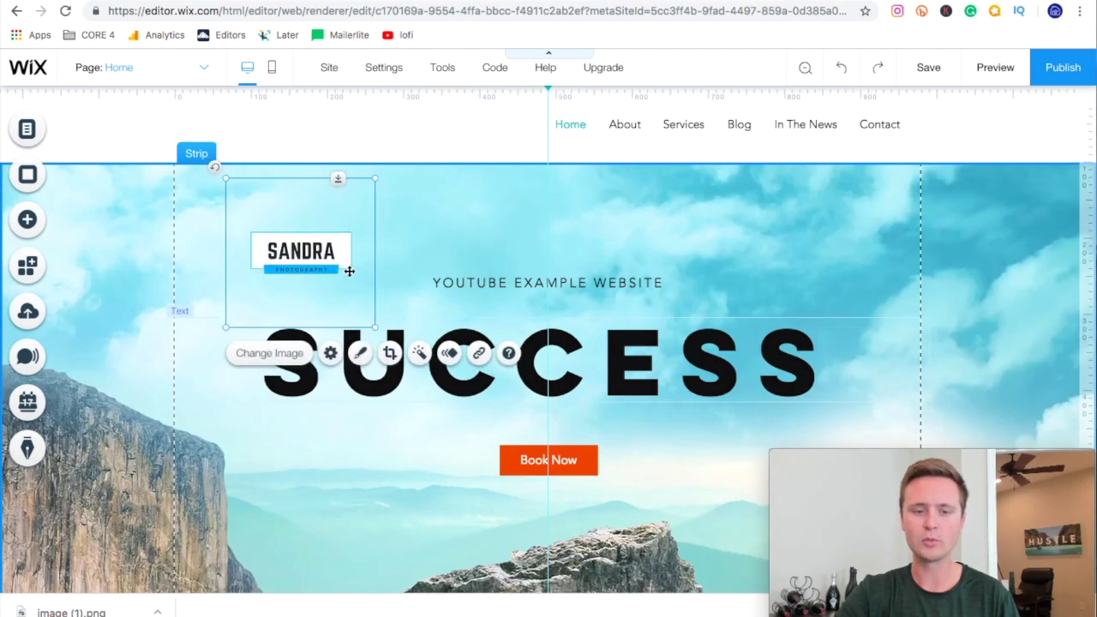
left_click_drag(301, 250, 304, 281)
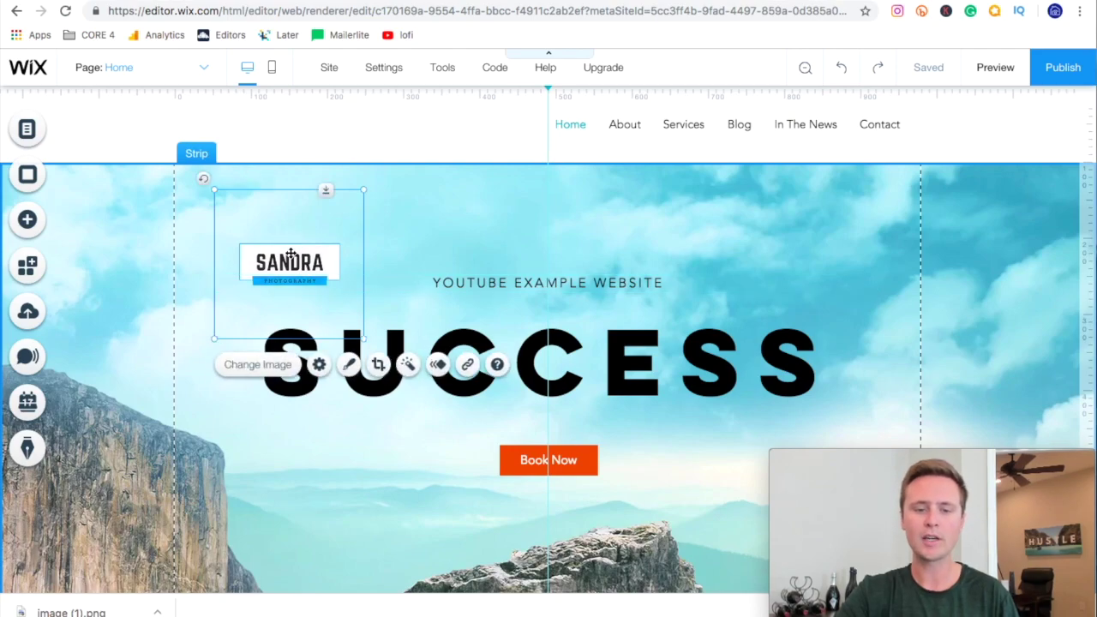
Crop the empty top, right and left margins off the SANDRA logo image and apply it
left_click(379, 366)
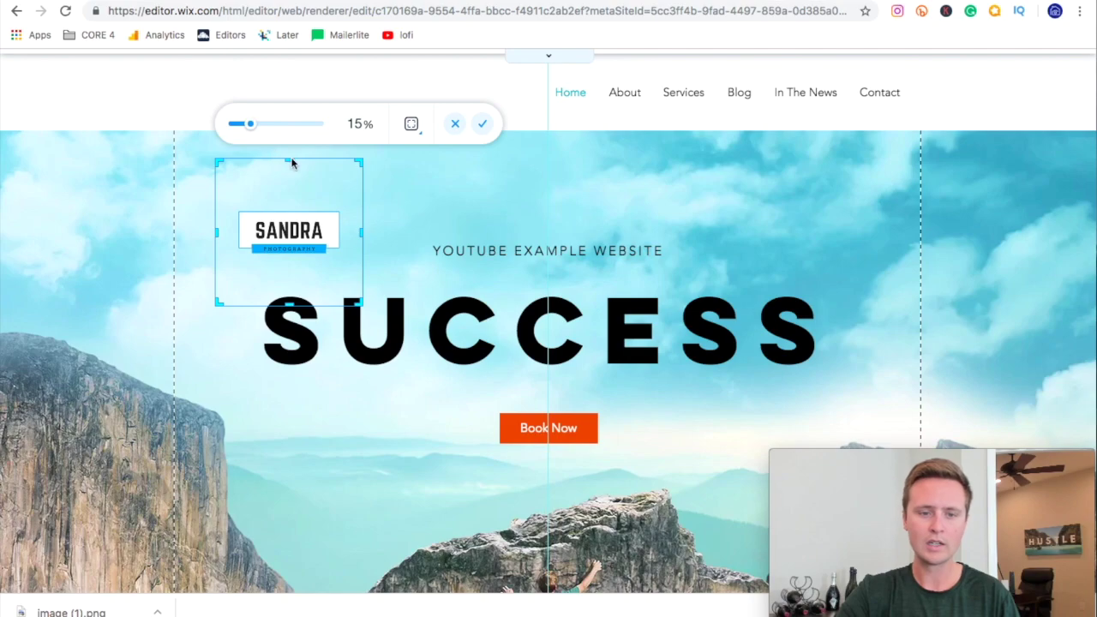
left_click_drag(291, 160, 290, 209)
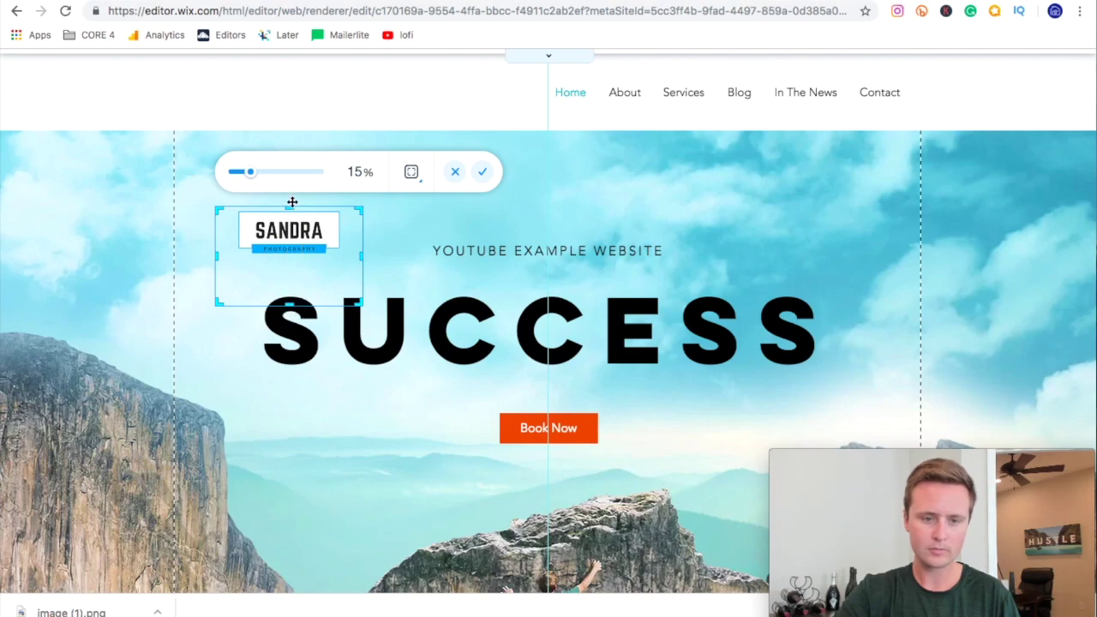
left_click_drag(289, 209, 286, 302)
left_click_drag(360, 284, 342, 285)
left_click_drag(216, 283, 233, 283)
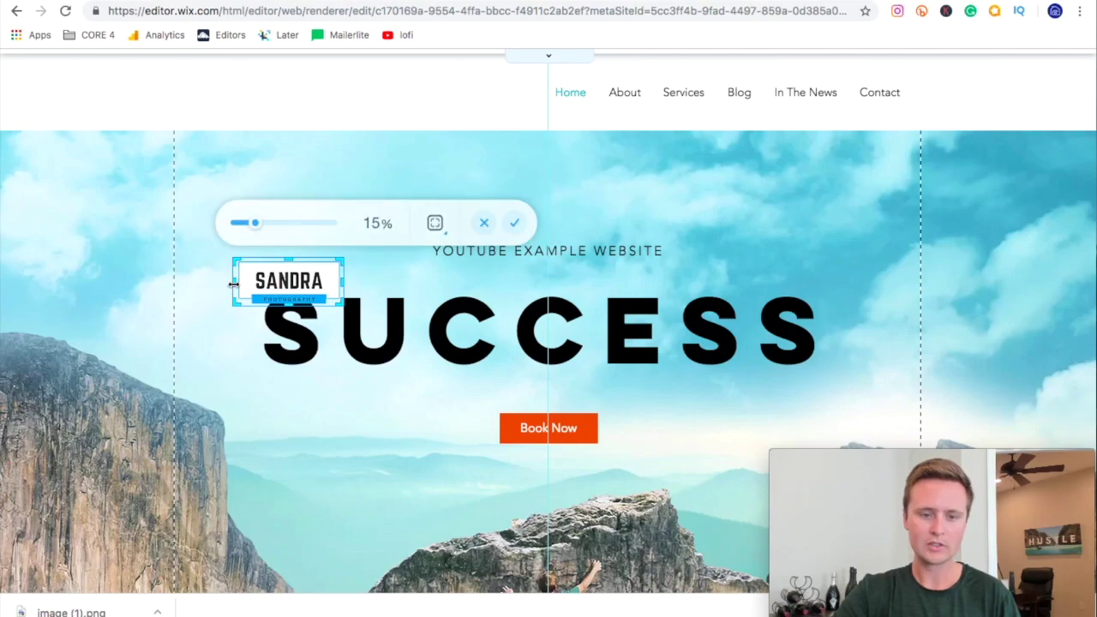
left_click(502, 225)
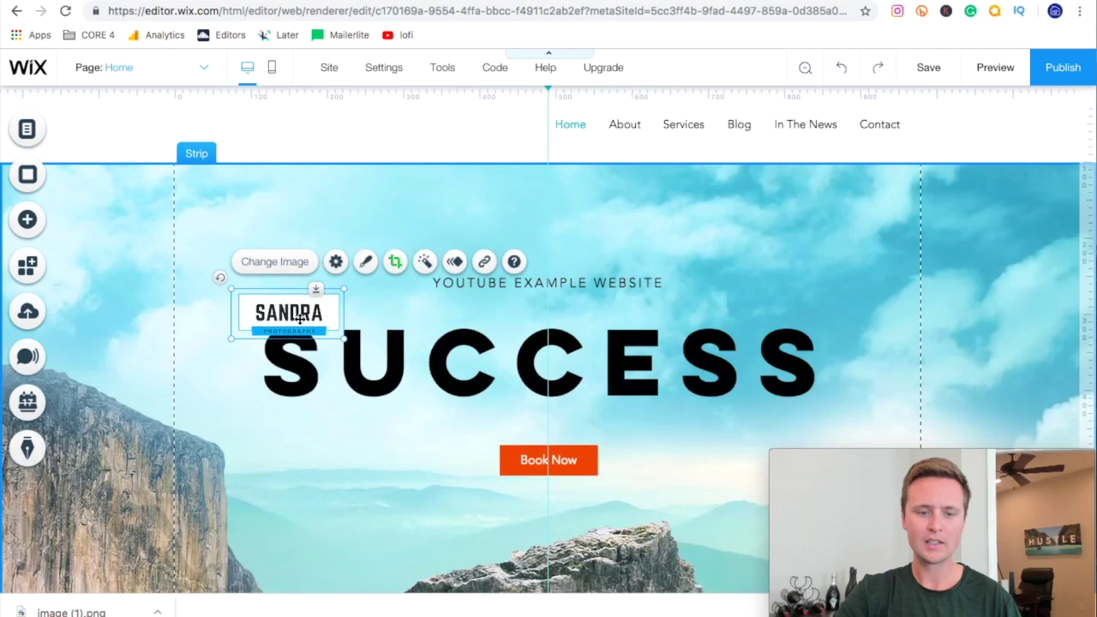
Drop the SANDRA logo into the header's left side and dismiss the added-to-header notice
left_click_drag(286, 317, 279, 130)
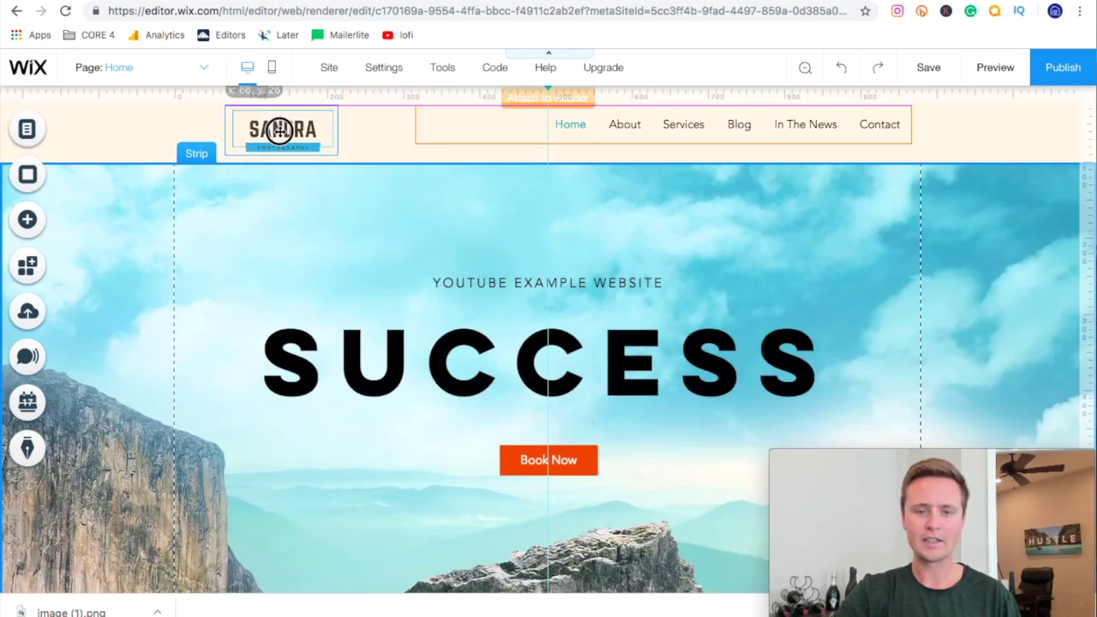
left_click_drag(277, 180, 276, 130)
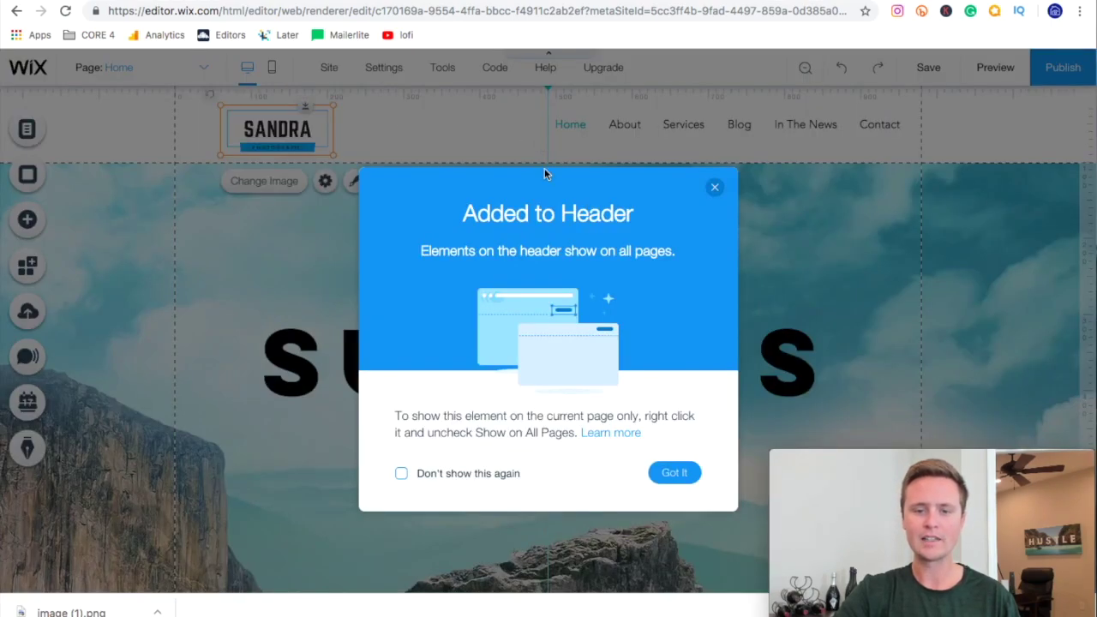
left_click(674, 472)
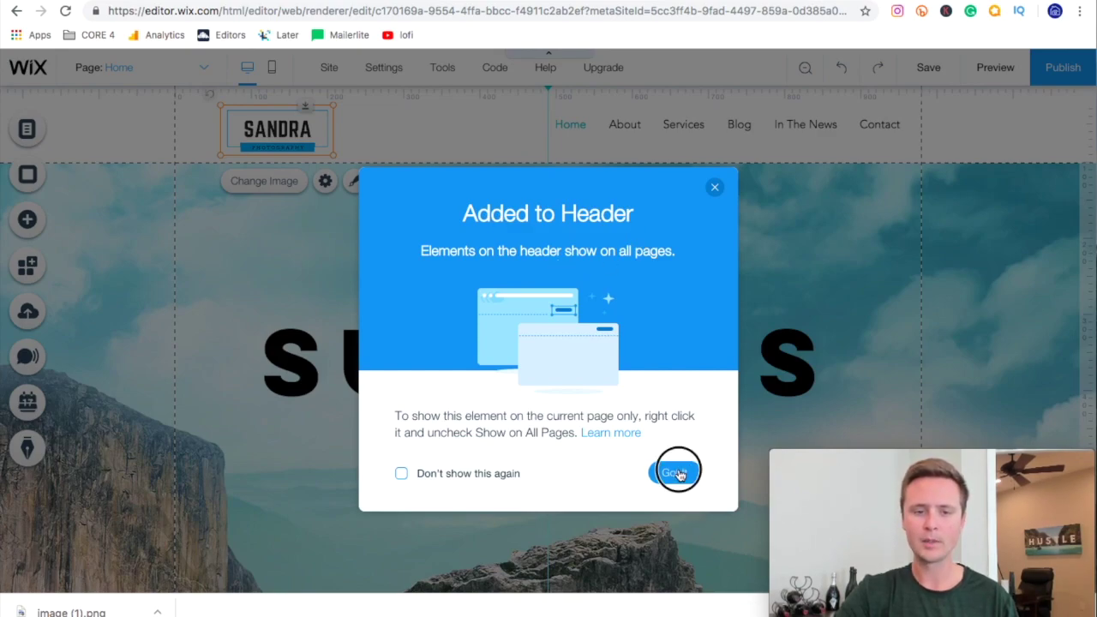
left_click_drag(261, 128, 248, 124)
Enlarge the header logo slightly, align it with the menu, and preview the site
left_click(429, 151)
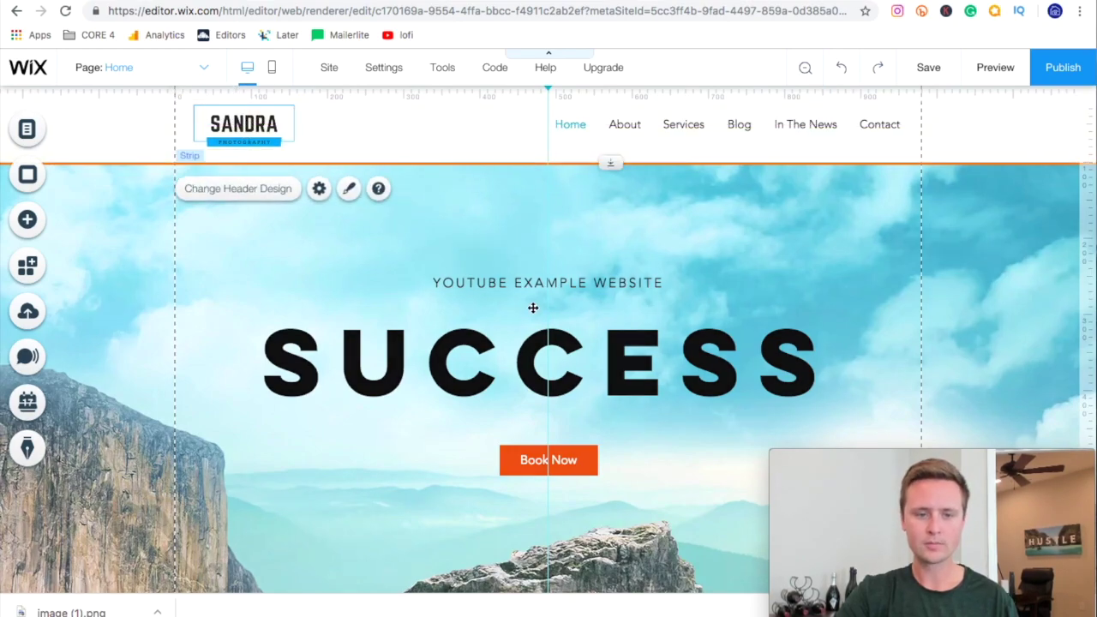
left_click(251, 129)
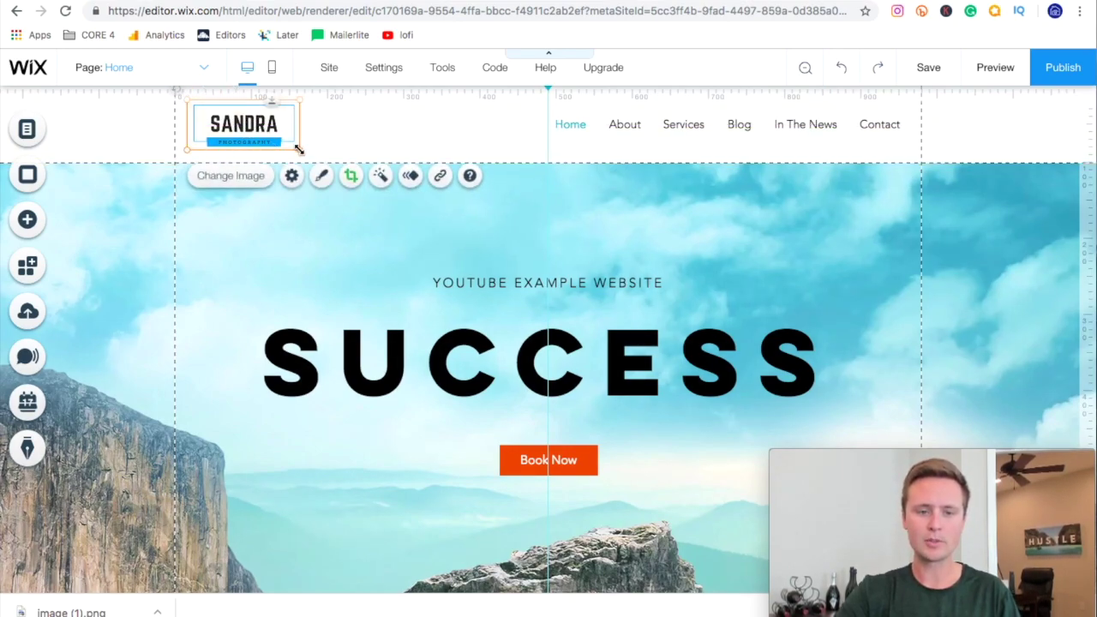
left_click_drag(300, 151, 310, 161)
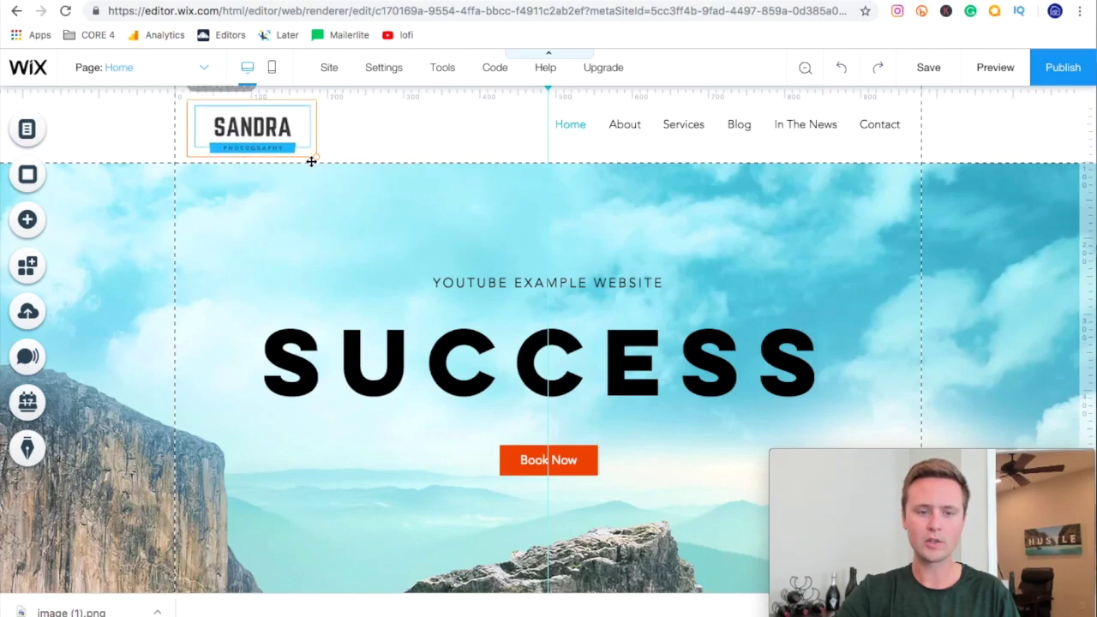
left_click_drag(262, 134, 264, 136)
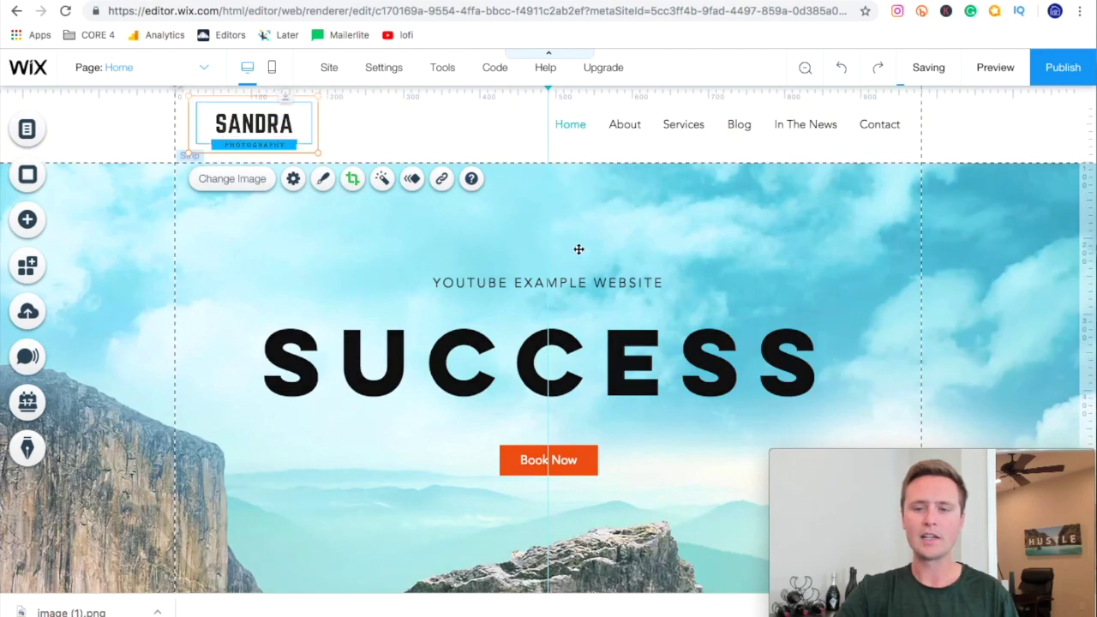
left_click(1001, 73)
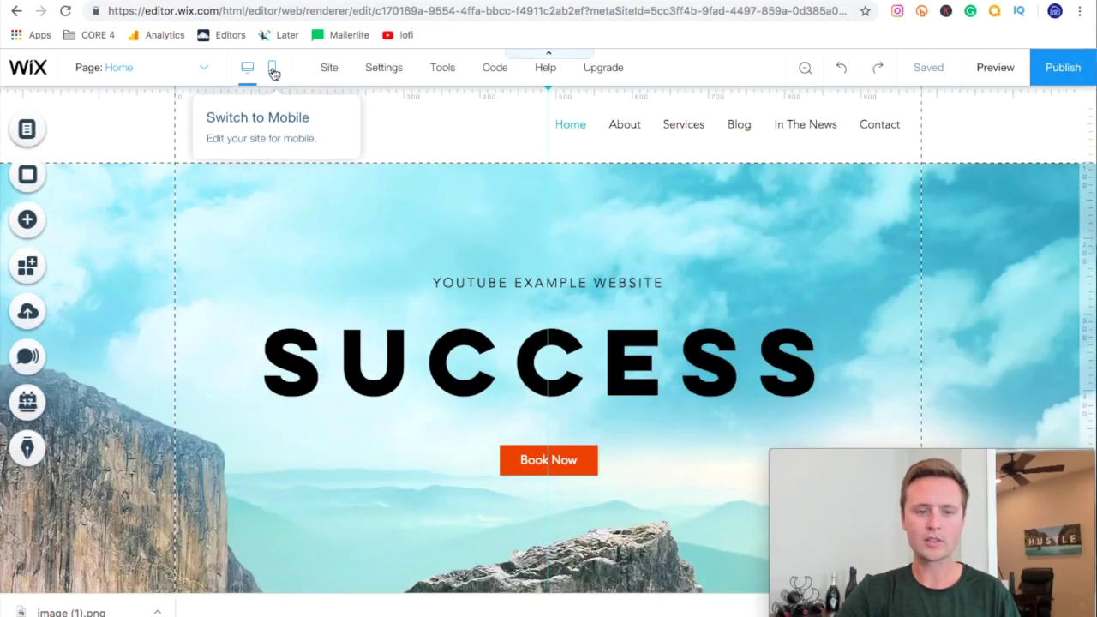
In mobile view, put the logo at left and the menu icon top right, then shorten the header
left_click(272, 69)
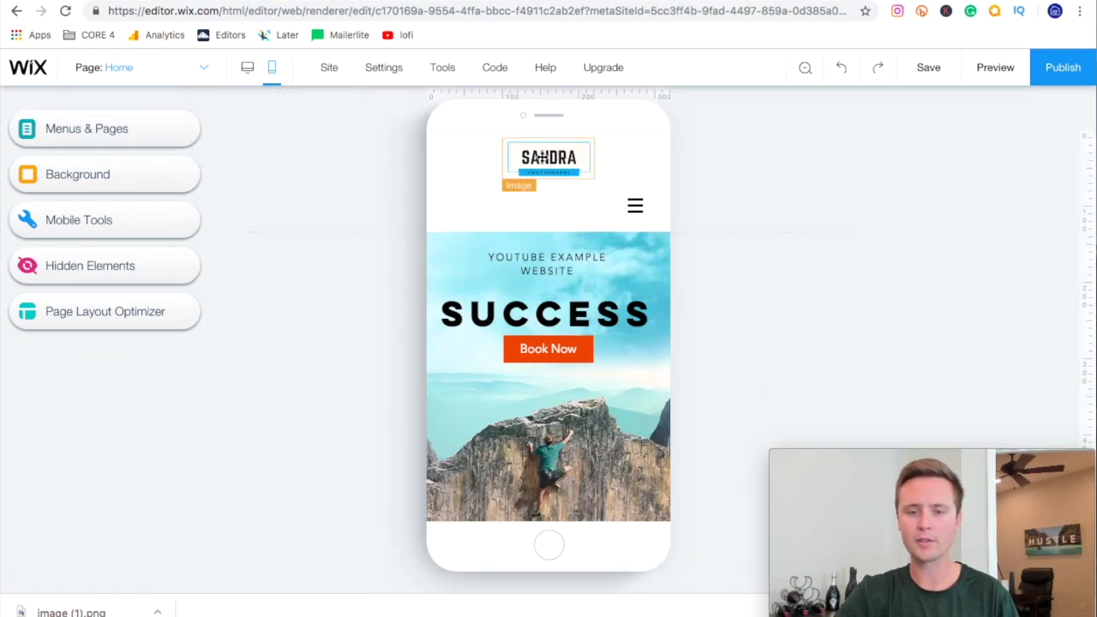
left_click_drag(542, 158, 475, 203)
left_click_drag(637, 201, 636, 155)
left_click_drag(480, 203, 480, 158)
left_click(639, 226)
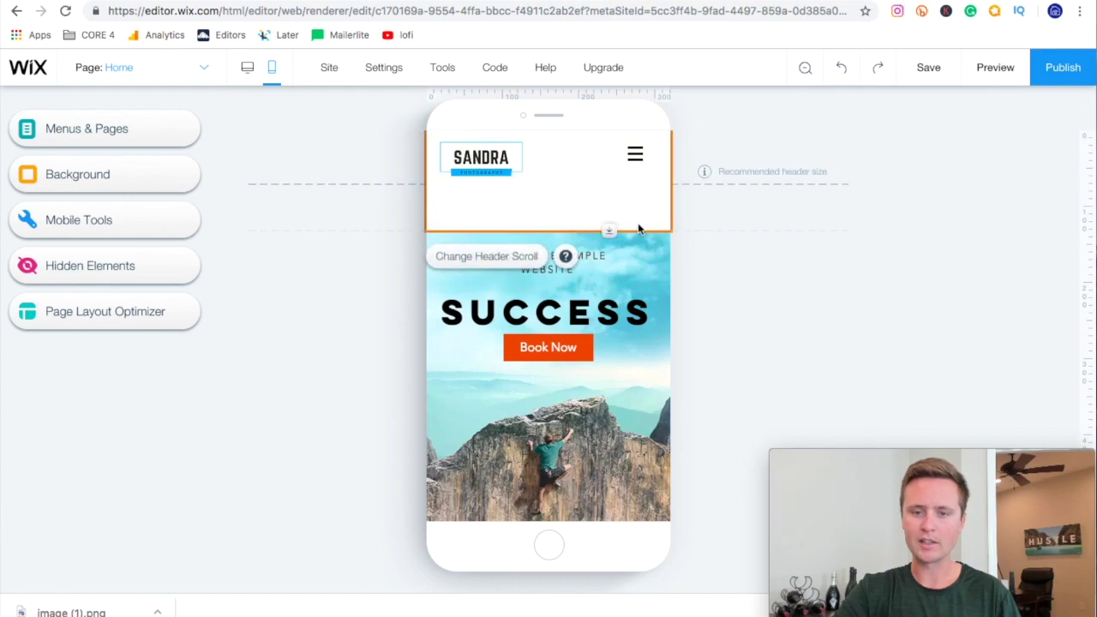
left_click_drag(606, 229, 607, 184)
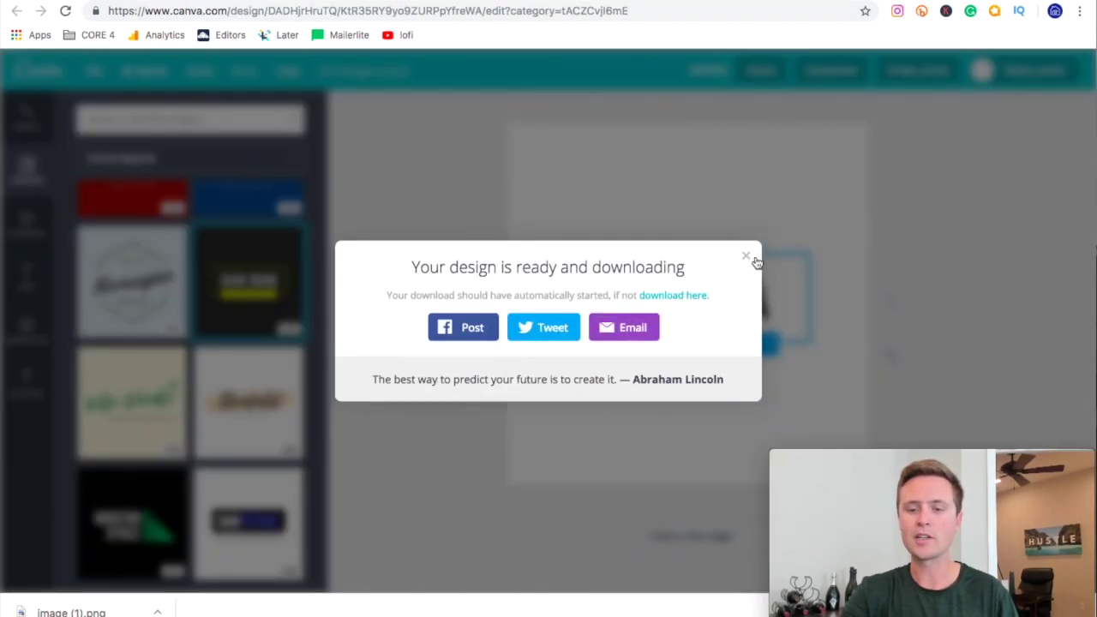
Dismiss Canva's 'Your design is ready and downloading' message
left_click(746, 273)
mouse_move(857, 489)
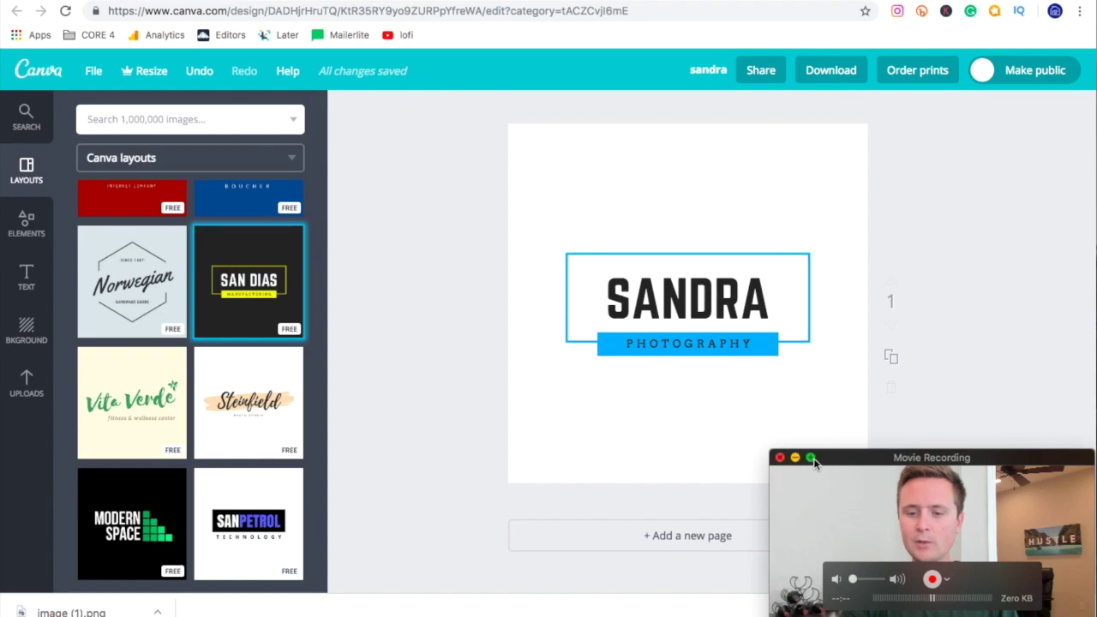